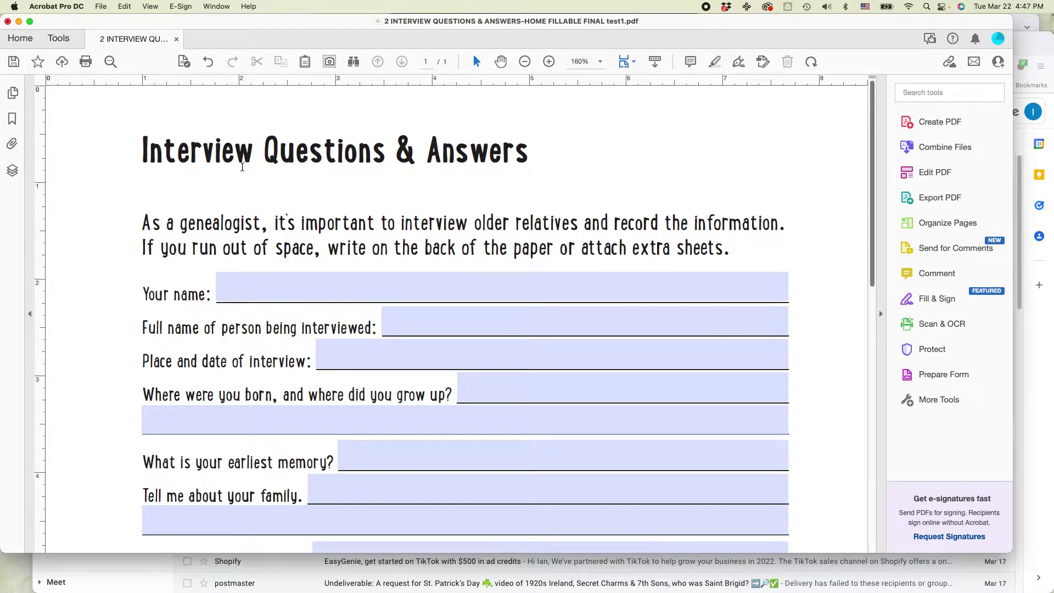
# - Fill in the interviewer's name, the interviewee's name and the date March 22, 2022
pyautogui.click(227, 291)
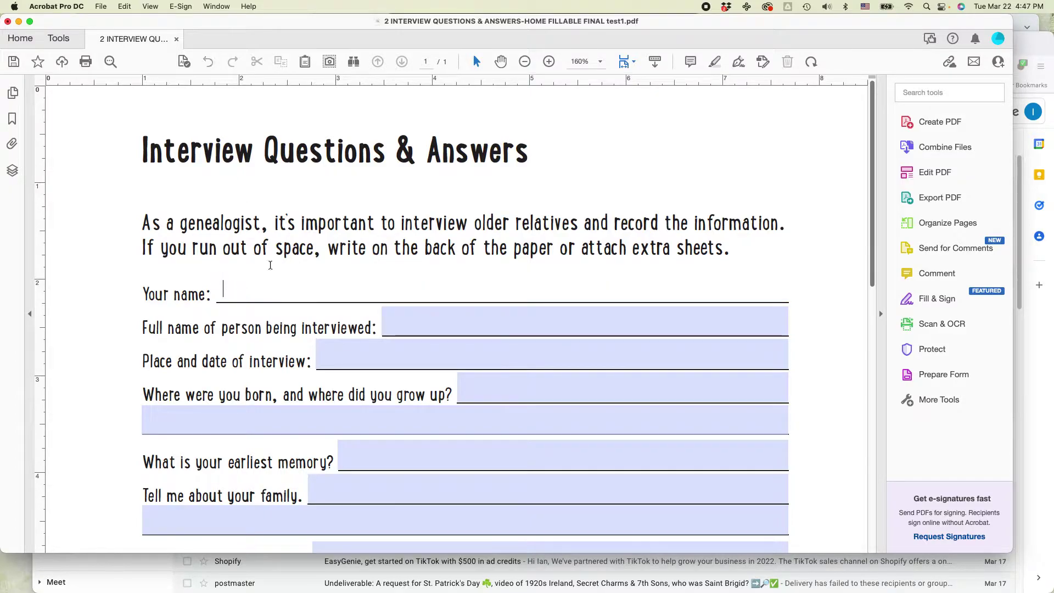
pyautogui.write('Ian L')
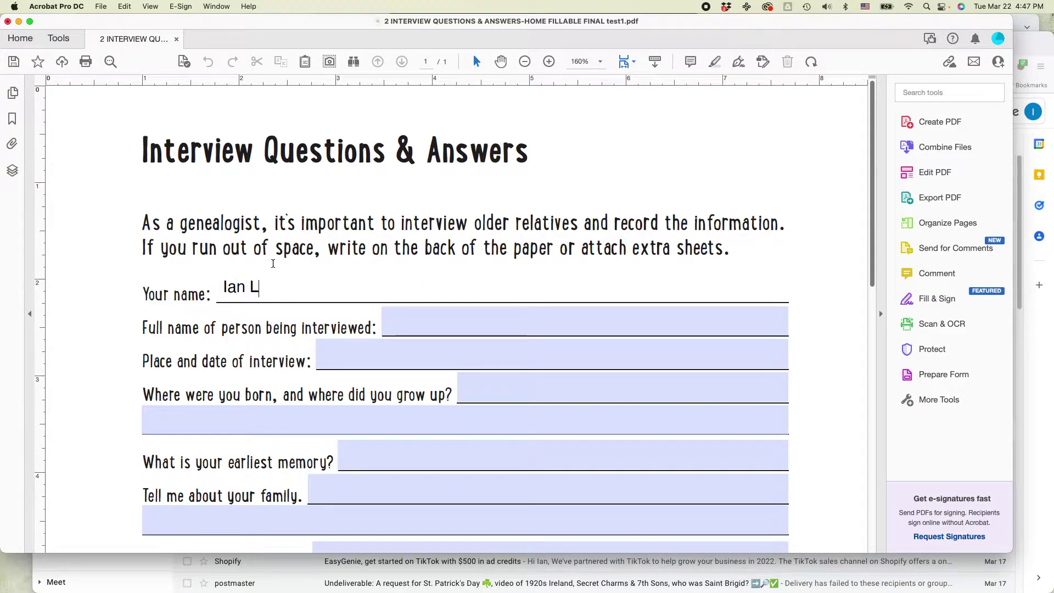
pyautogui.write('amont')
pyautogui.press('Tab')
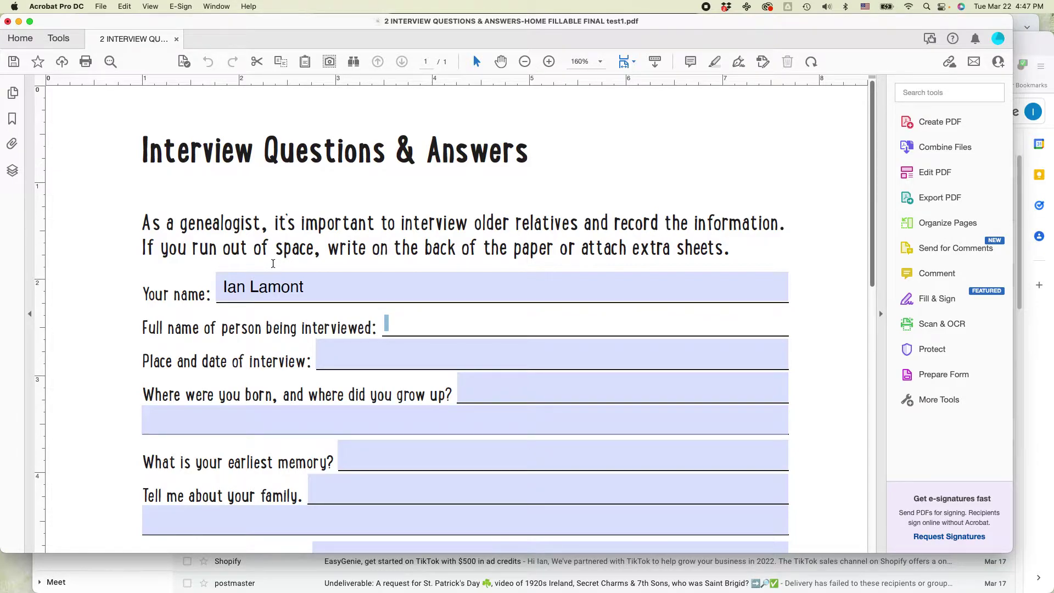
pyautogui.write('John Smith')
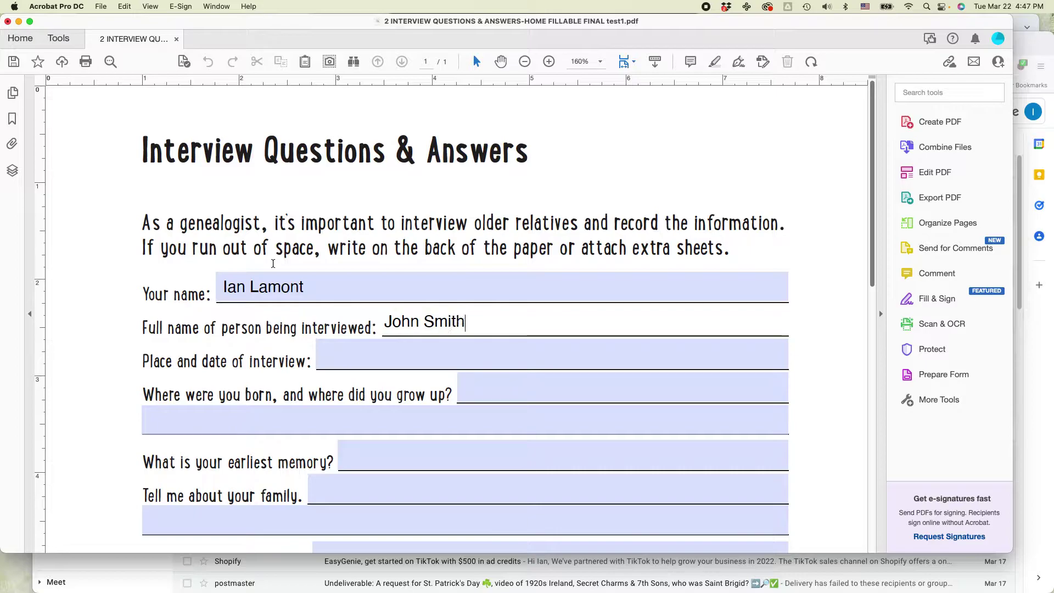
pyautogui.press('Tab')
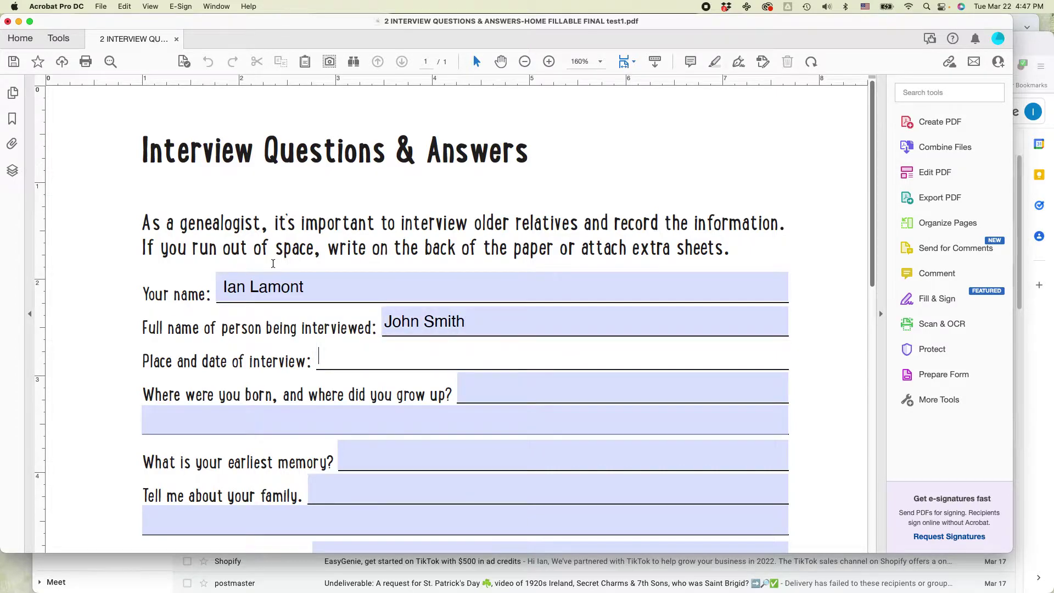
pyautogui.write('March 22, 2')
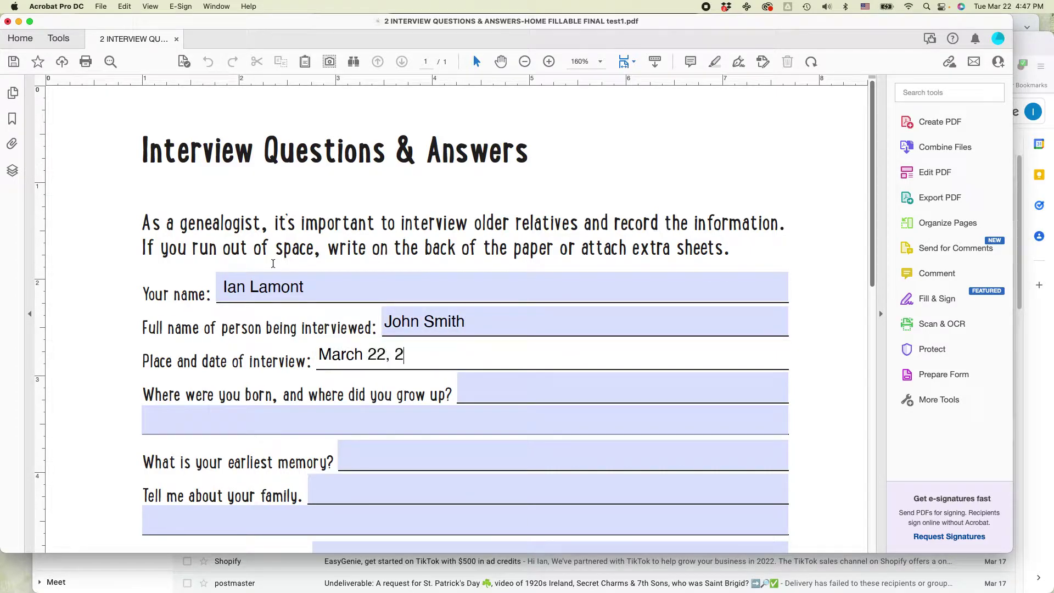
pyautogui.write('022')
pyautogui.press('Tab')
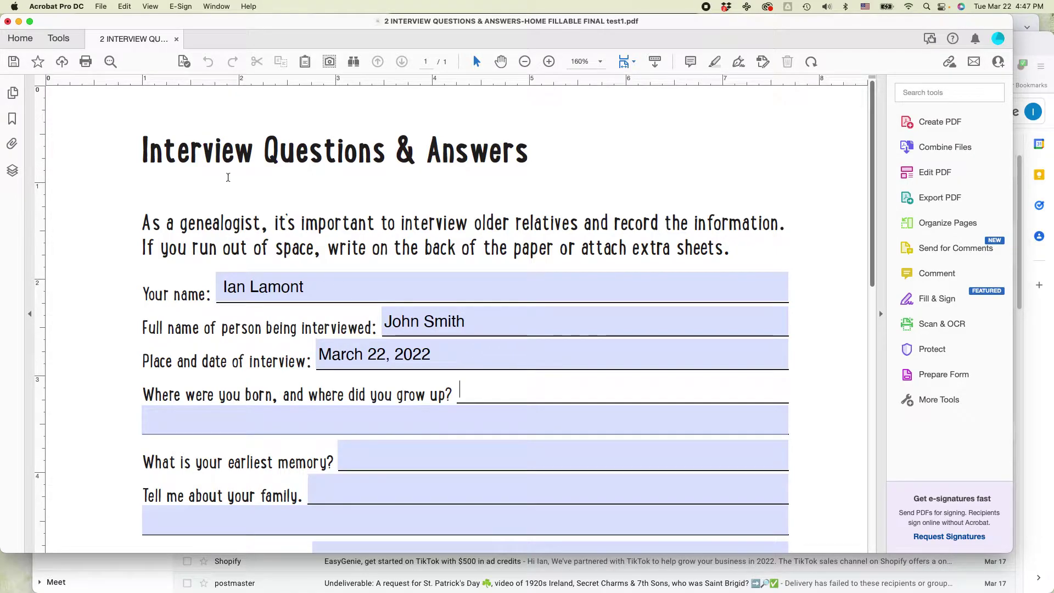
# - Close the test form without saving, then view the original interview PDF in Preview and close it
pyautogui.click(176, 39)
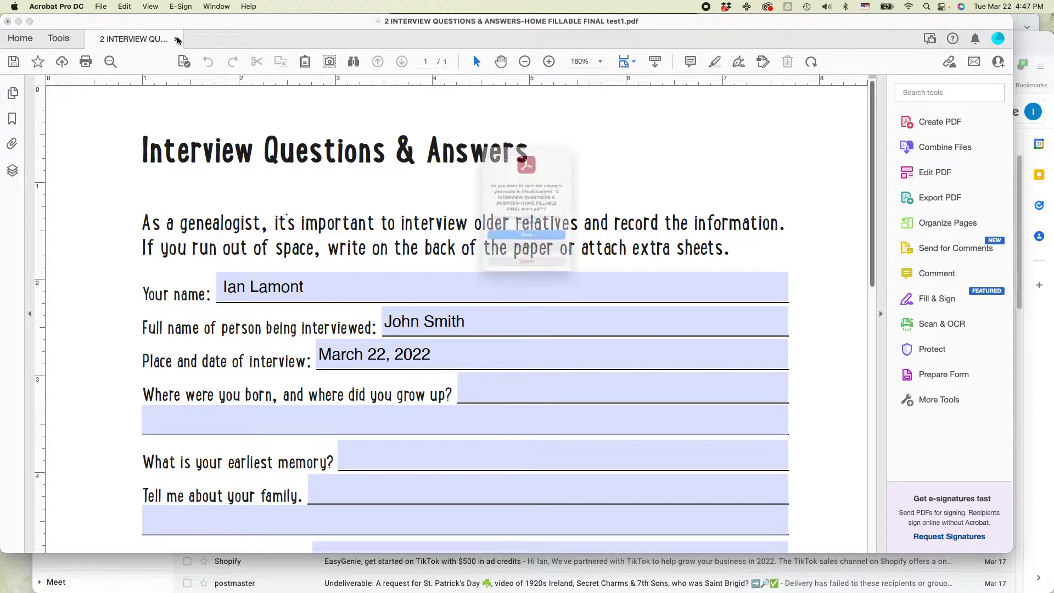
pyautogui.click(525, 269)
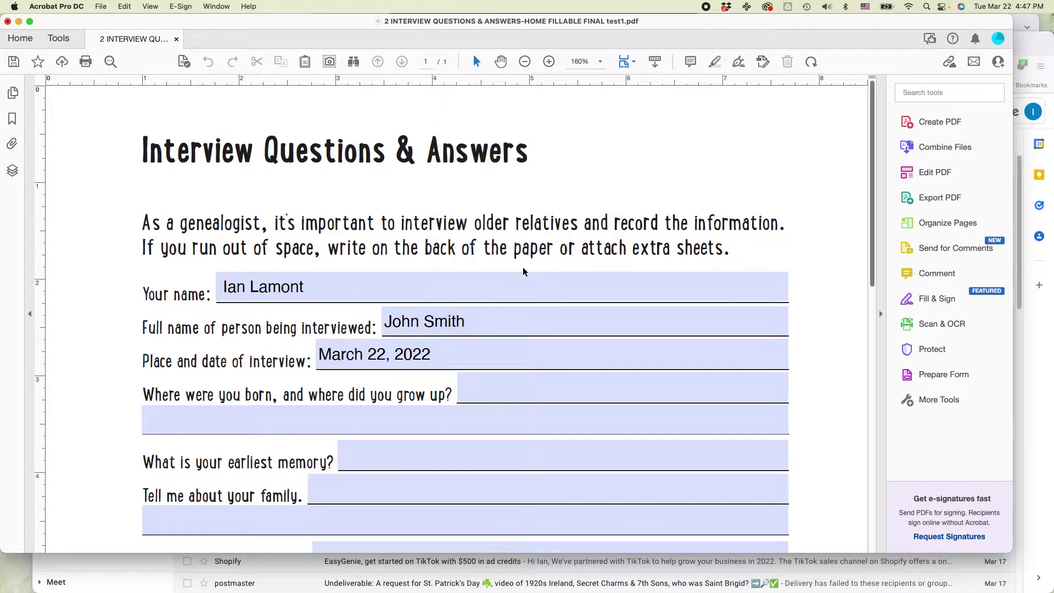
pyautogui.press('super+Tab')
pyautogui.press('Tab')
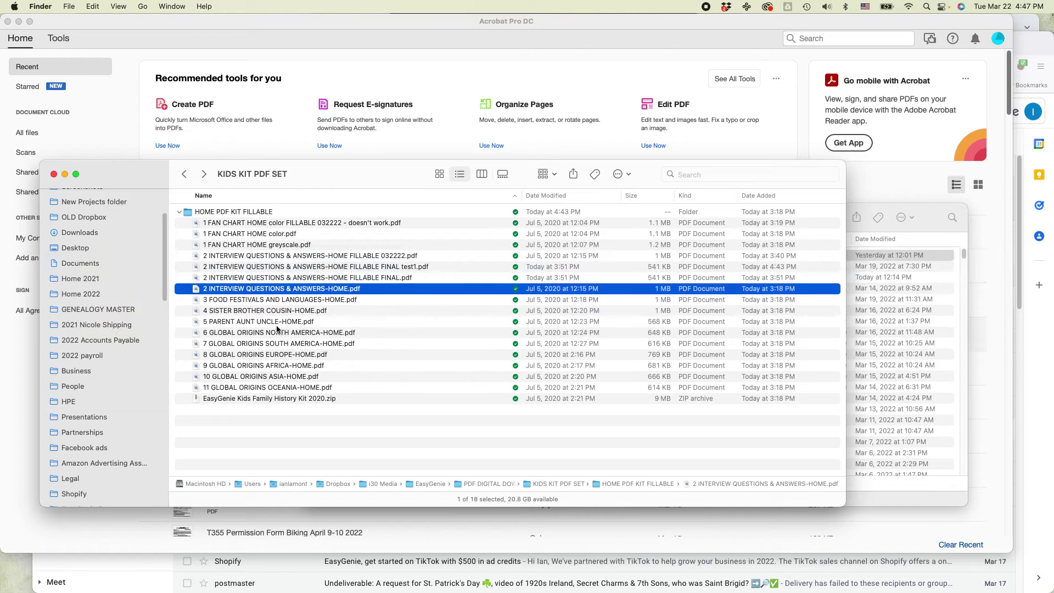
pyautogui.doubleClick(306, 288)
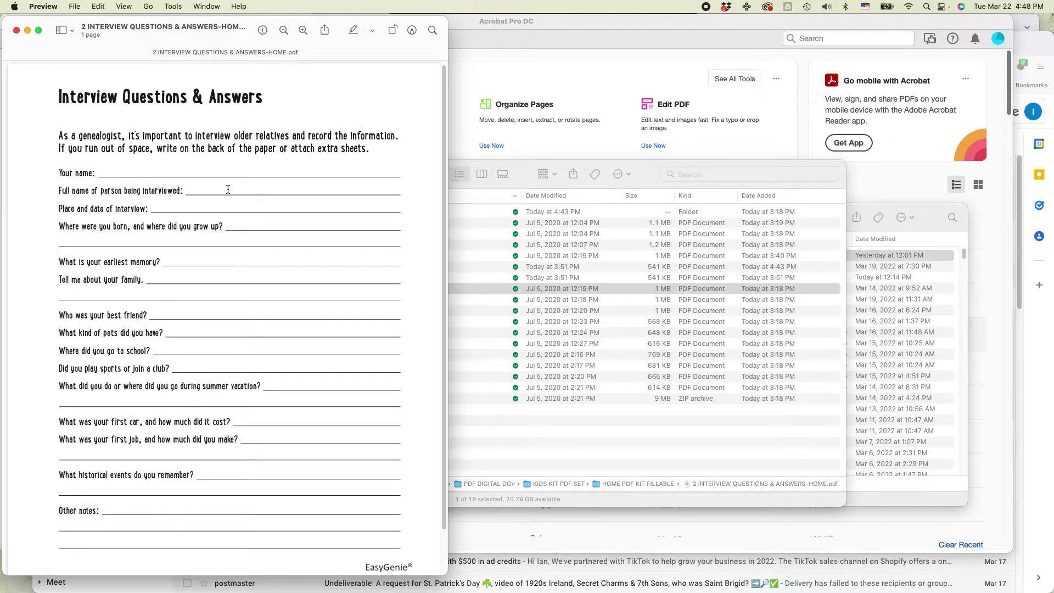
pyautogui.click(17, 30)
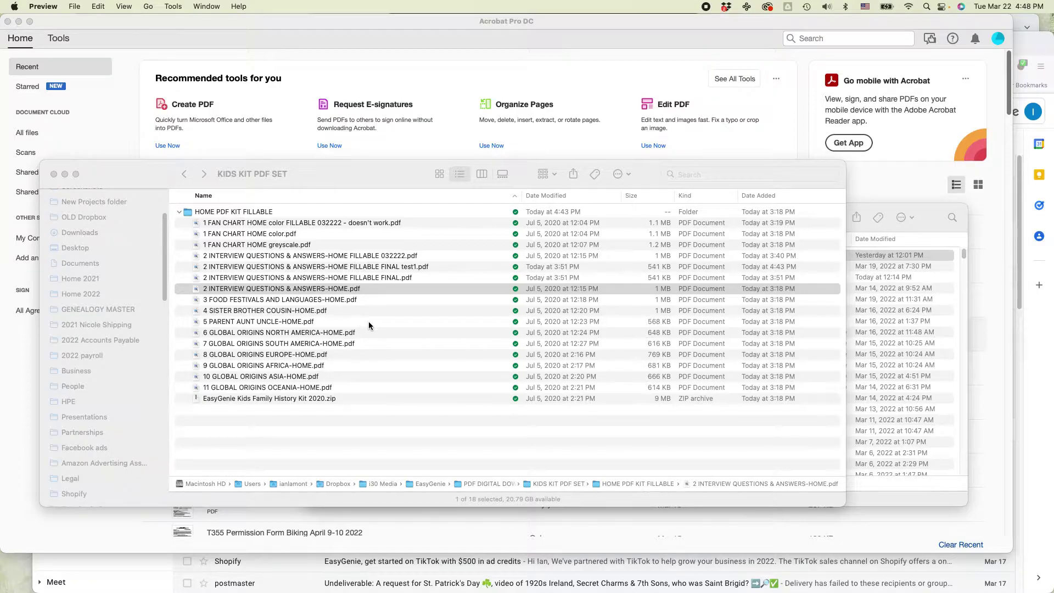
# - Duplicate the interview PDF and rename the copy to '2 INTERVIEW QUESTIONS & ANSWERS-HOME NEW FILLABLE PDF.pdf'
pyautogui.click(198, 287)
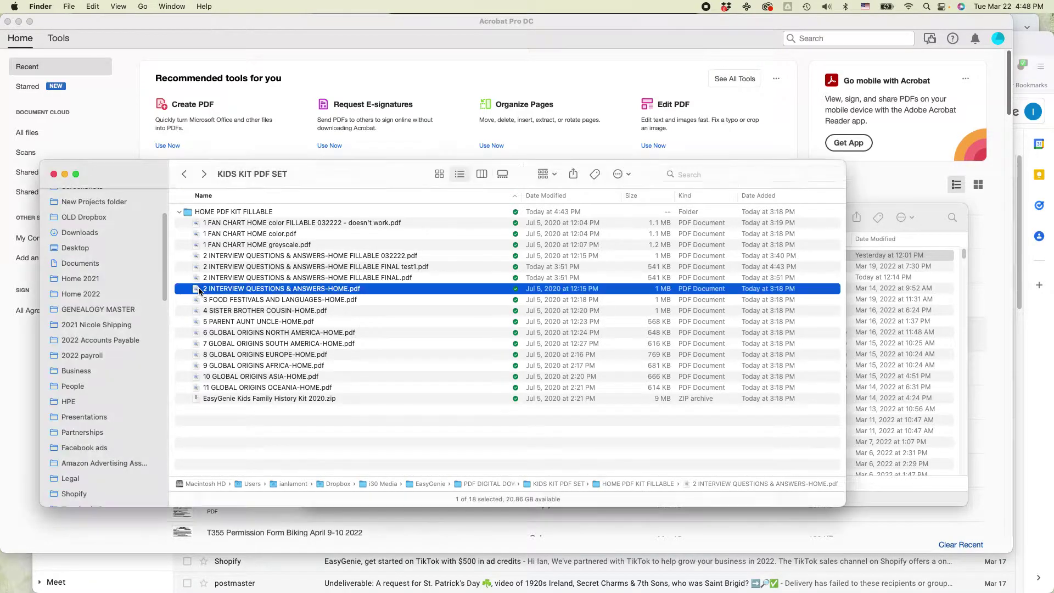
pyautogui.press('super+d')
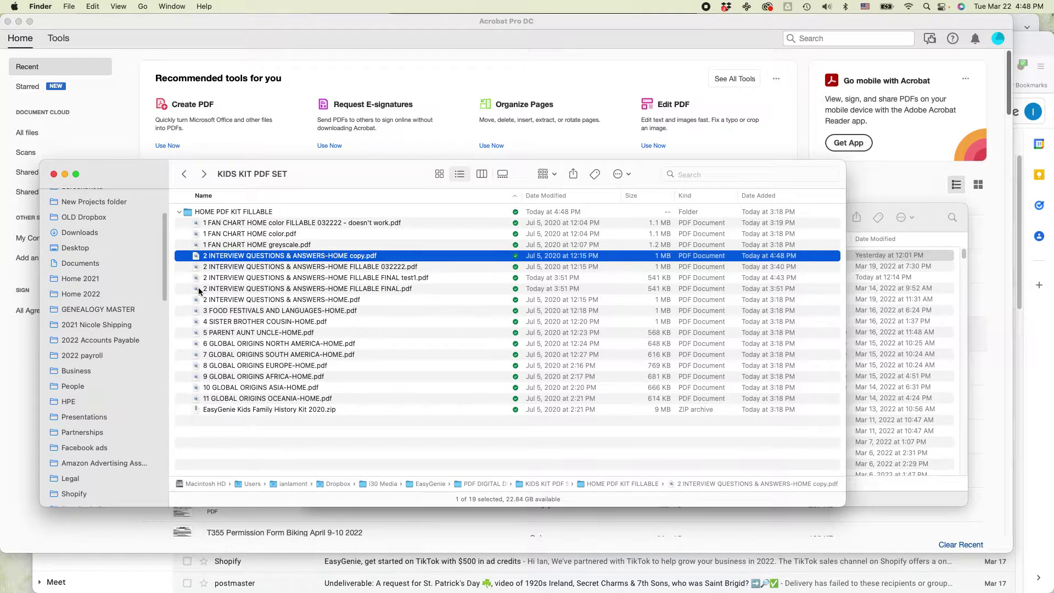
pyautogui.press('Return')
pyautogui.press('Right')
pyautogui.hotkey('alt', 'shift', 'Left')
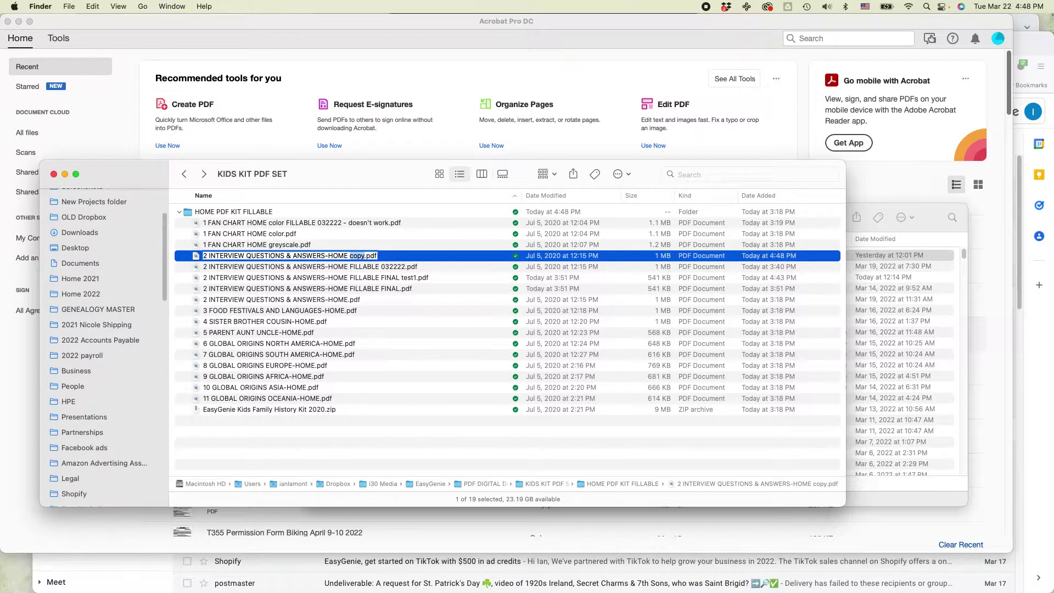
pyautogui.write('NEW FILLABLE PDF')
pyautogui.press('Return')
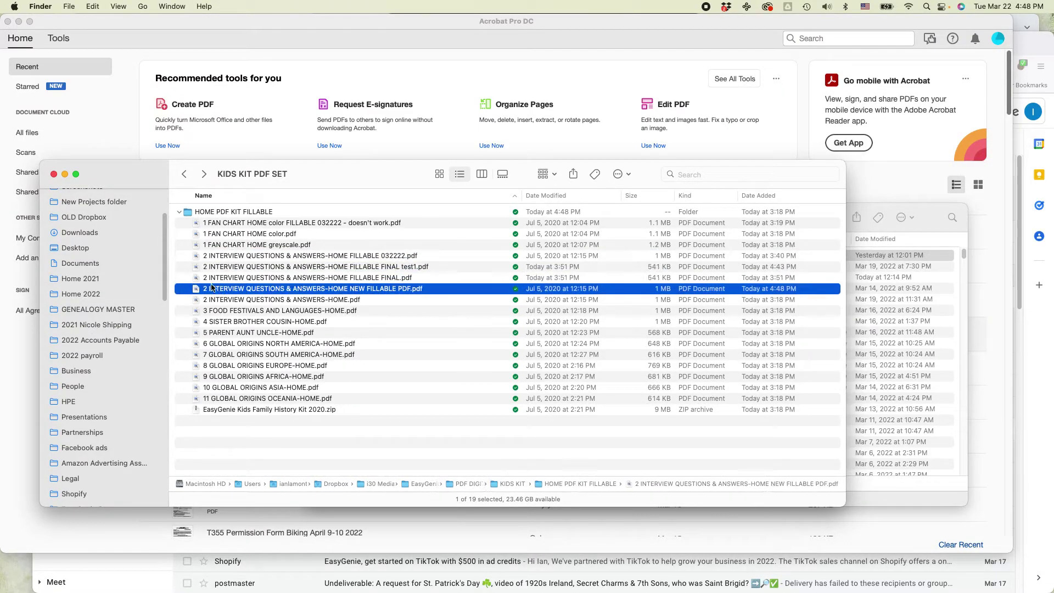
# - Open the renamed copy with Adobe Acrobat
pyautogui.rightClick(239, 288)
pyautogui.moveTo(260, 287)
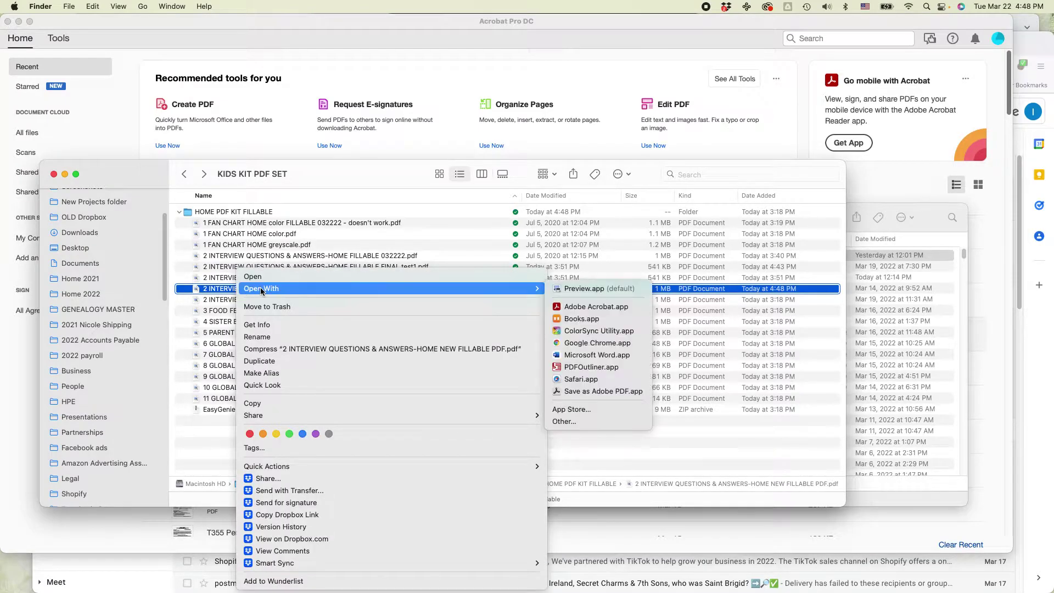
pyautogui.click(597, 306)
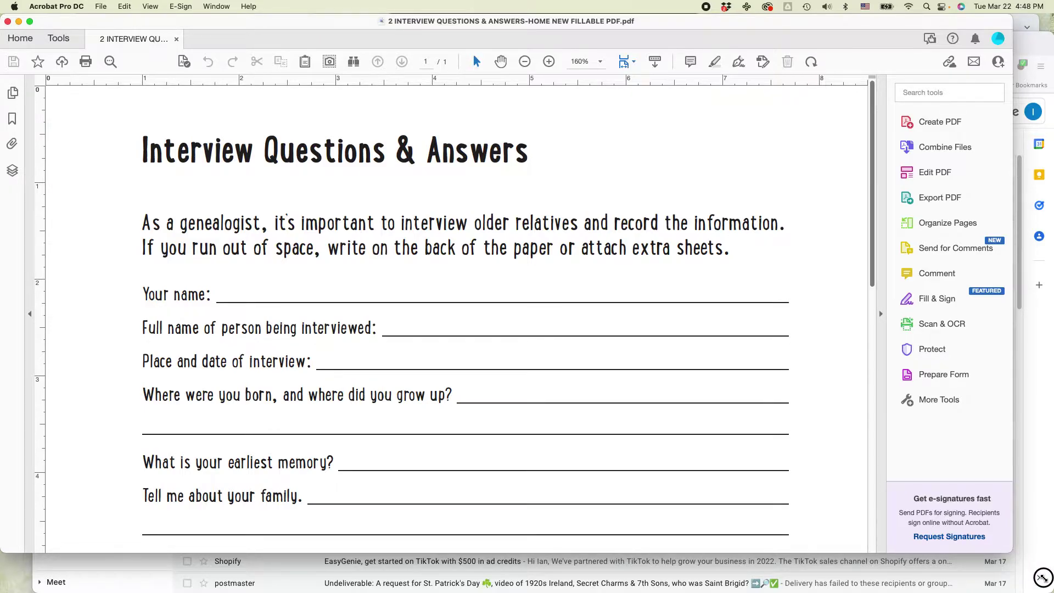
# - Enlarge the Acrobat window slightly once the new fillable copy has loaded
pyautogui.moveTo(1042, 577)
pyautogui.mouseDown()
pyautogui.moveTo(961, 497)
pyautogui.moveTo(950, 415)
pyautogui.moveTo(1042, 580)
pyautogui.mouseUp()
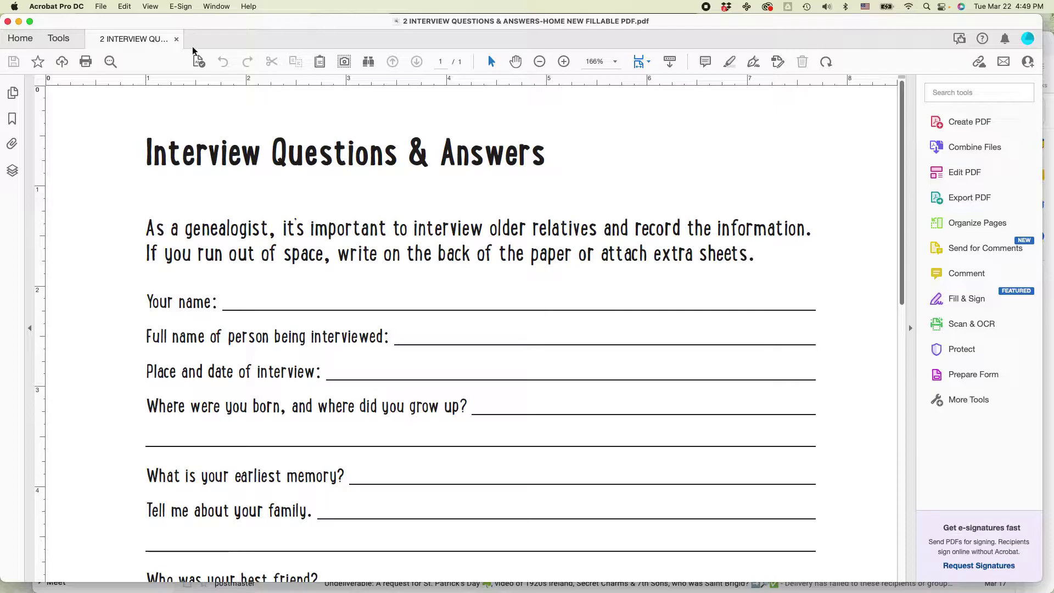
# - Look over the View > Show/Hide options, then open Prepare Form for the interview copy
pyautogui.click(151, 6)
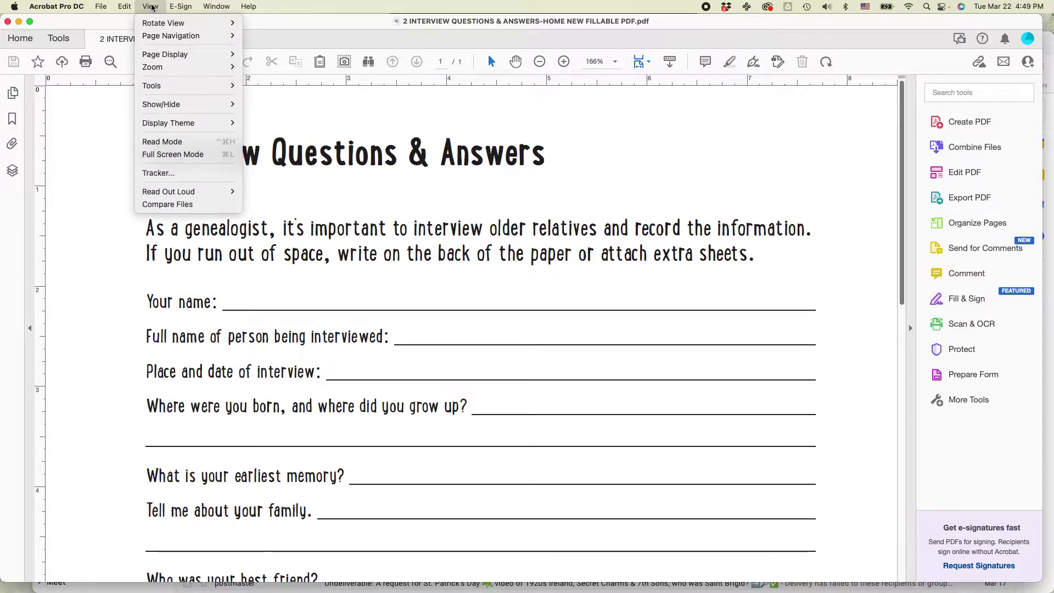
pyautogui.moveTo(162, 106)
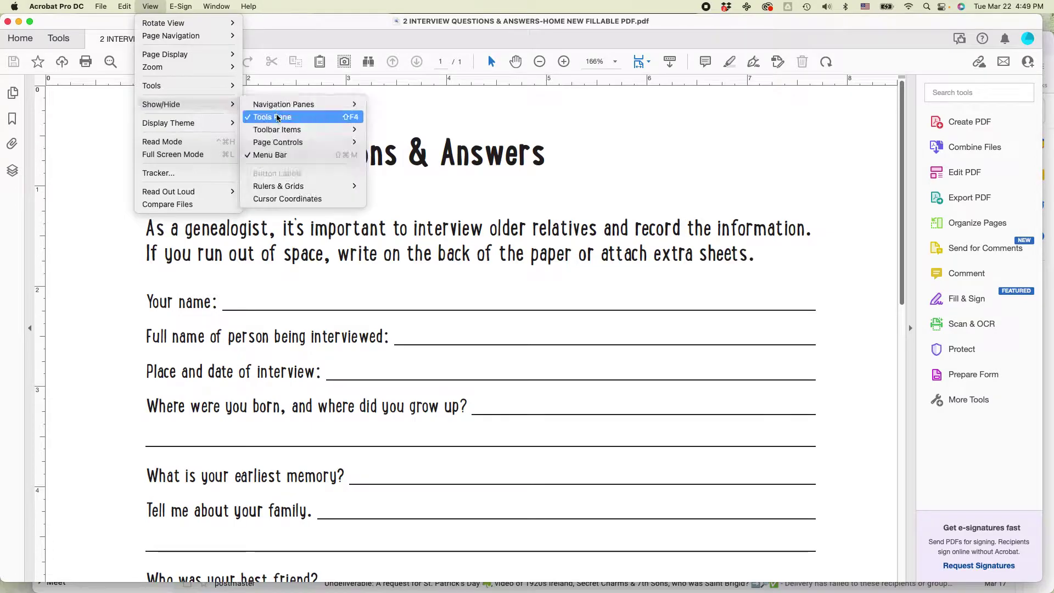
pyautogui.click(970, 437)
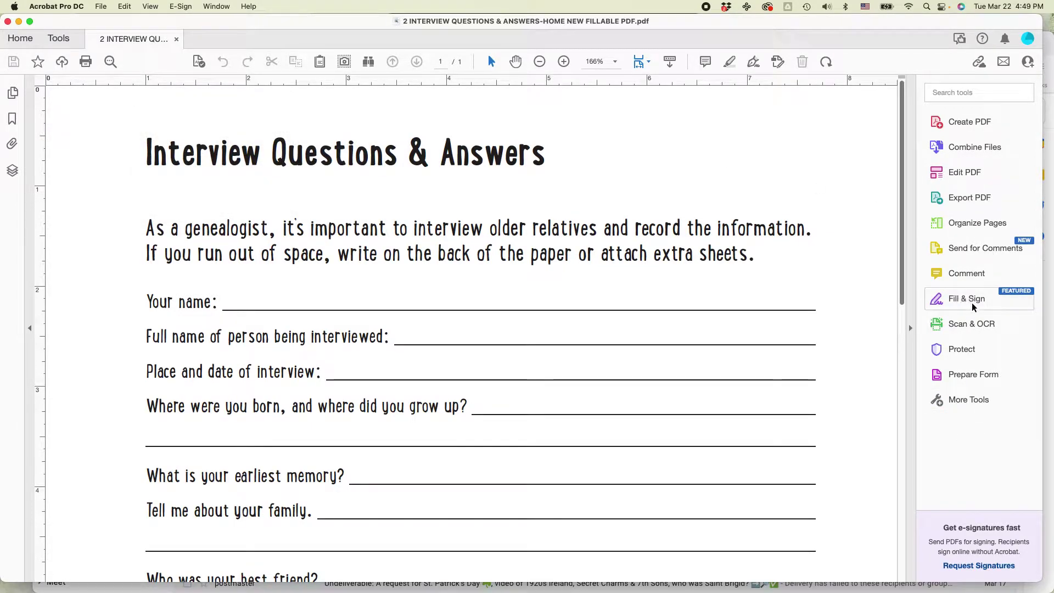
pyautogui.click(974, 379)
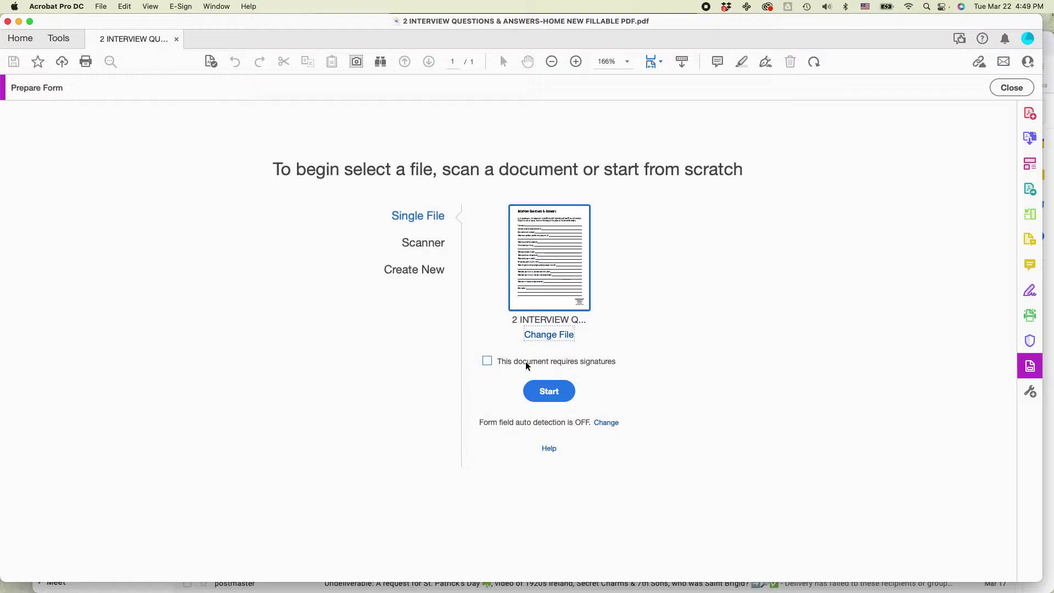
# - Start form editing and place text fields on the Your name, interviewee and place/date lines
pyautogui.click(548, 392)
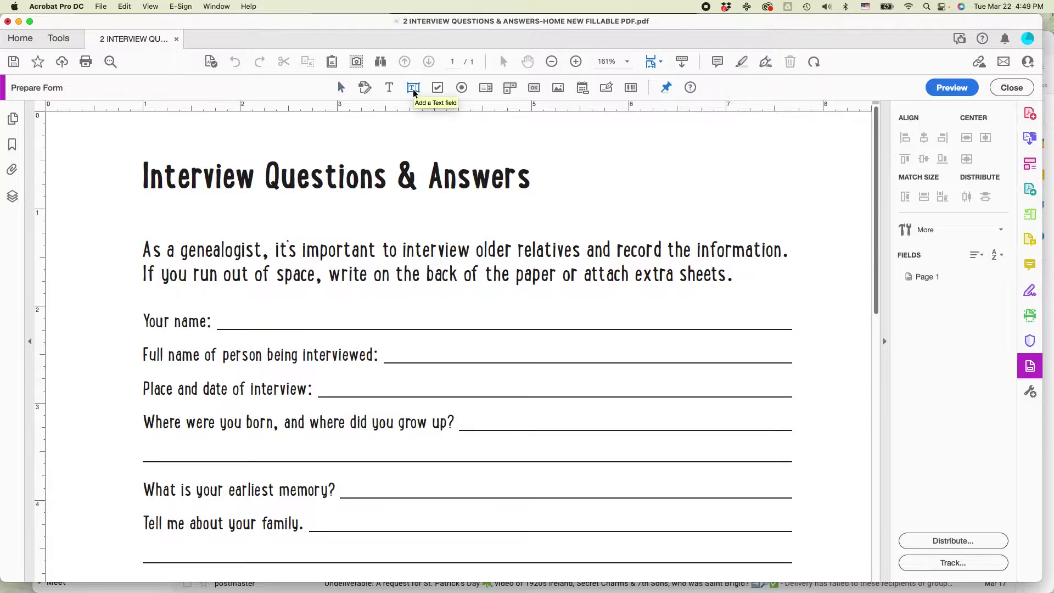
pyautogui.click(415, 92)
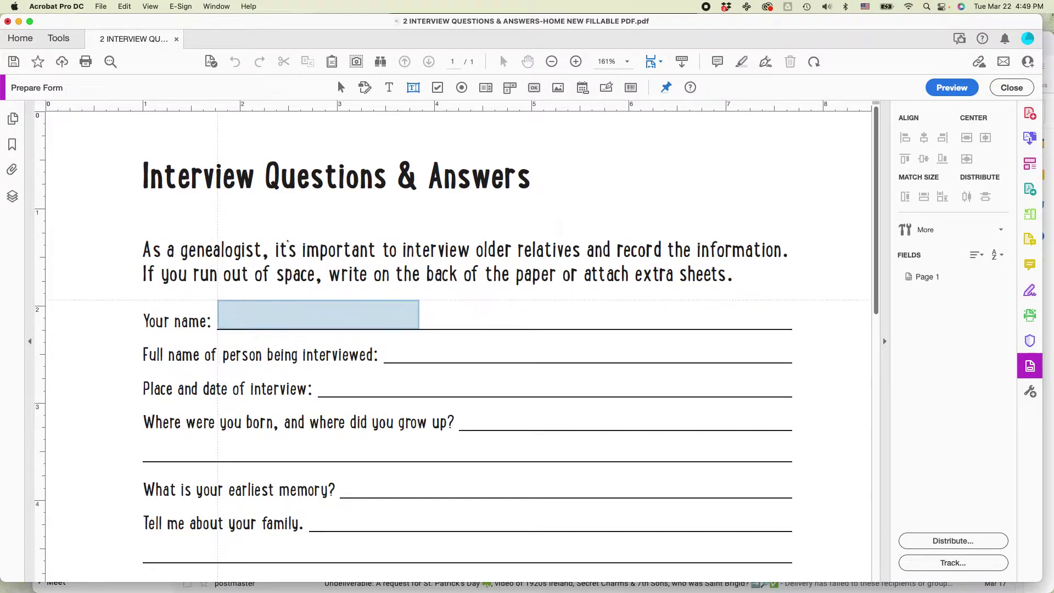
pyautogui.click(217, 301)
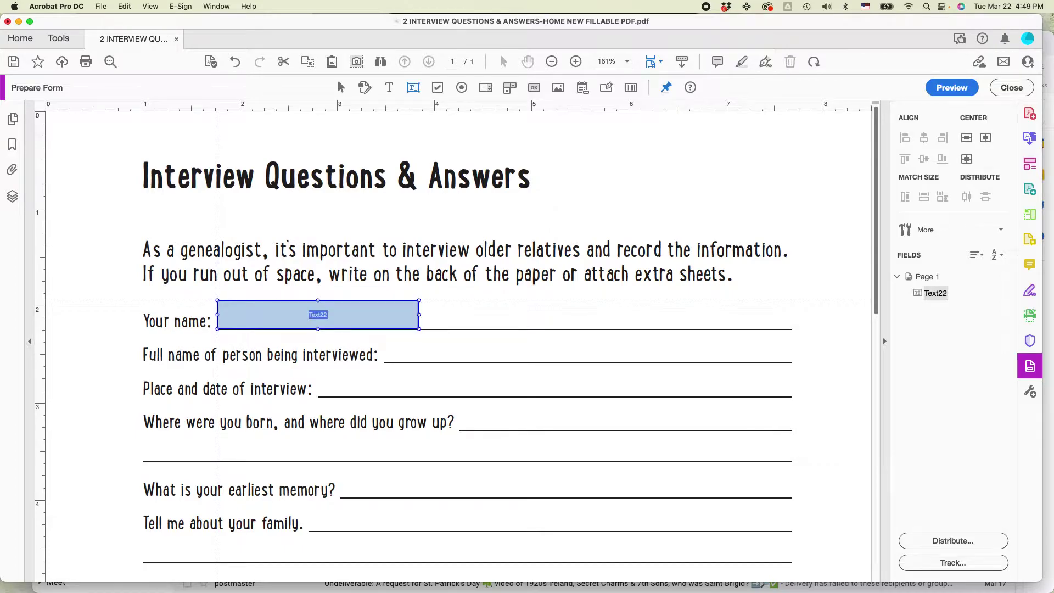
pyautogui.moveTo(318, 314); pyautogui.dragTo(419, 381)
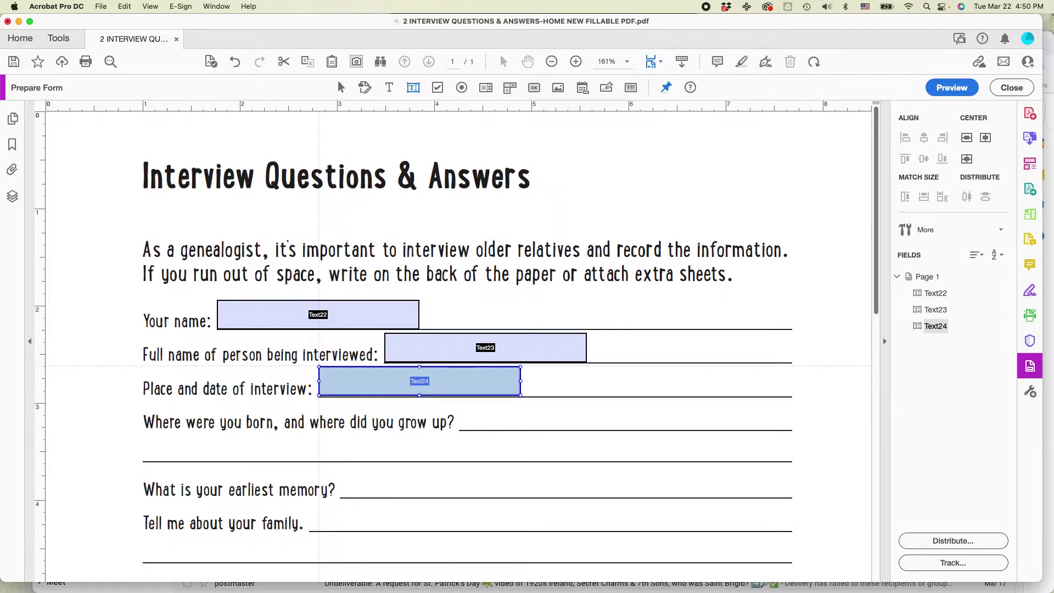
pyautogui.moveTo(419, 381); pyautogui.dragTo(281, 88)
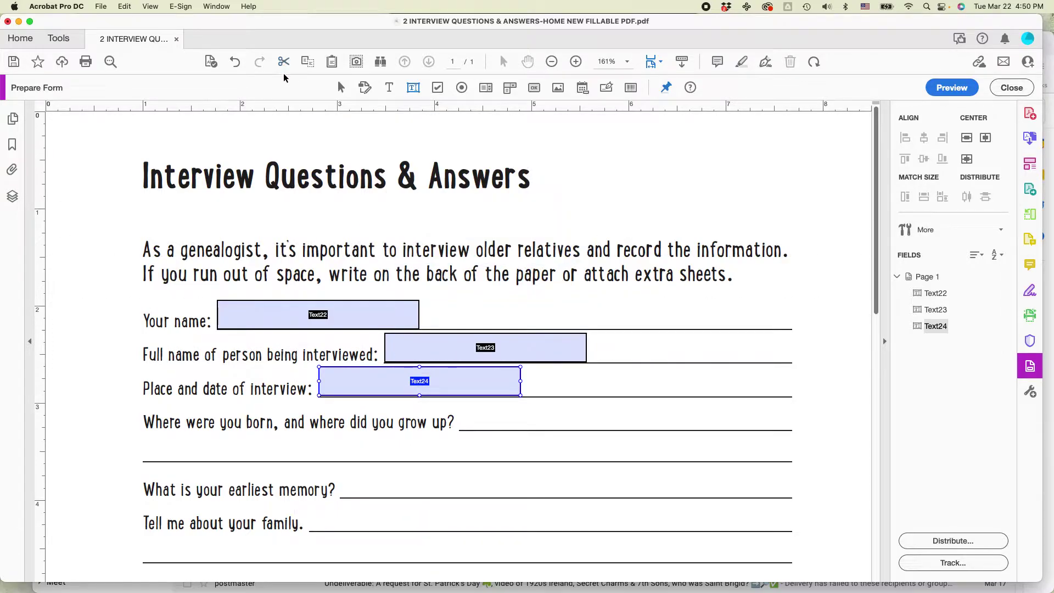
# - Set a right-margin guide and stretch Text22, Text23 and Text24 out to it
pyautogui.moveTo(306, 94); pyautogui.dragTo(316, 90)
pyautogui.click(340, 88)
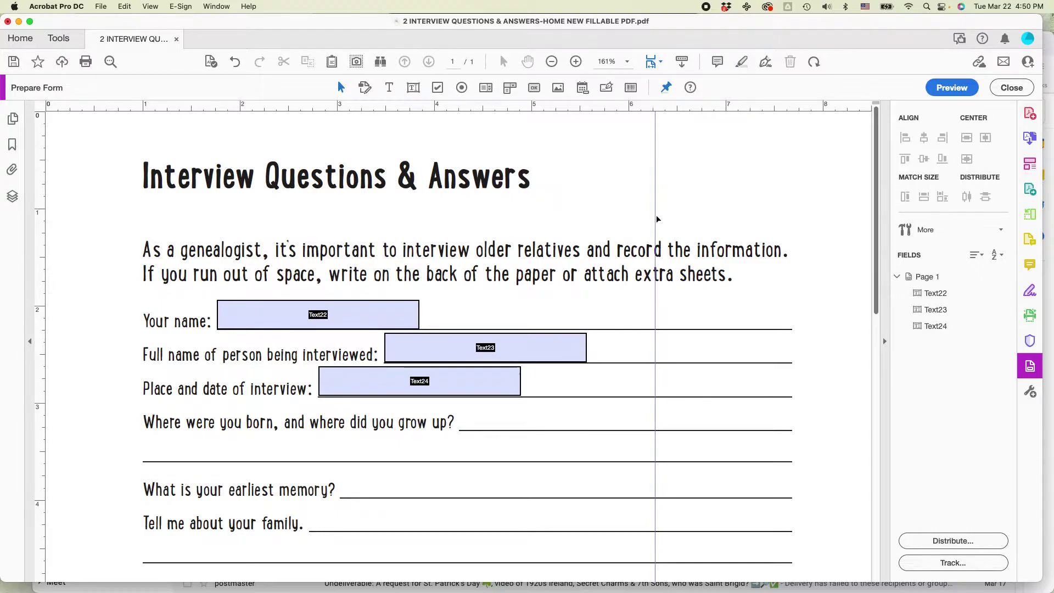
pyautogui.moveTo(656, 215); pyautogui.dragTo(792, 209)
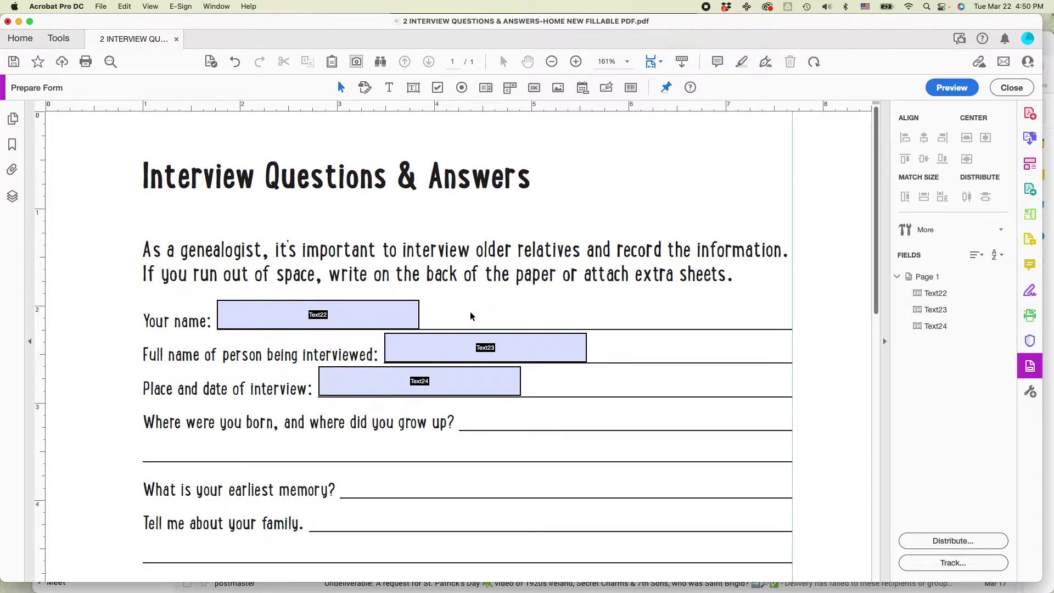
pyautogui.moveTo(418, 313); pyautogui.dragTo(792, 309)
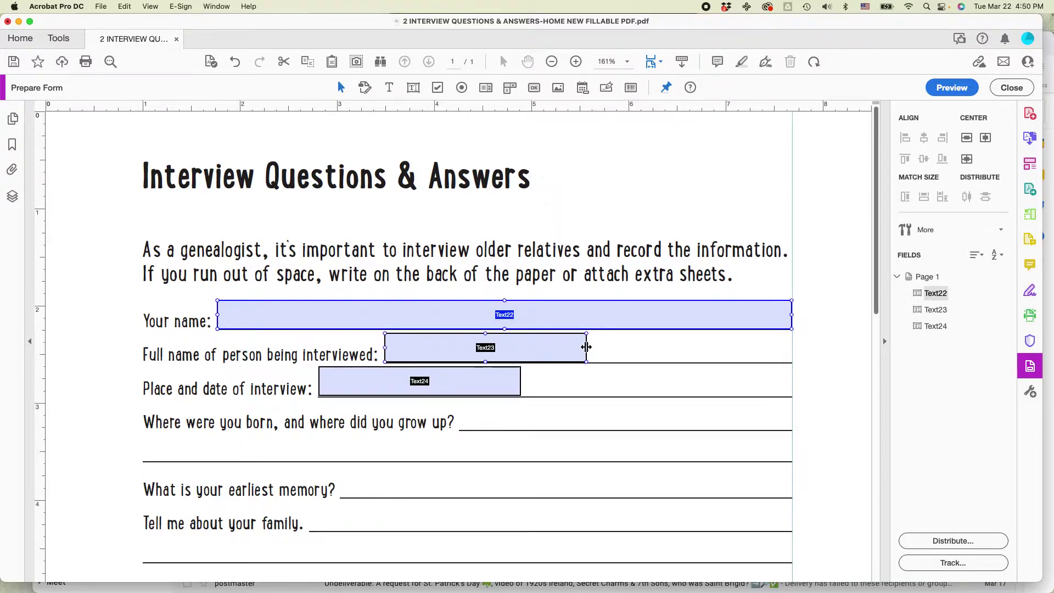
pyautogui.moveTo(586, 347); pyautogui.dragTo(792, 347)
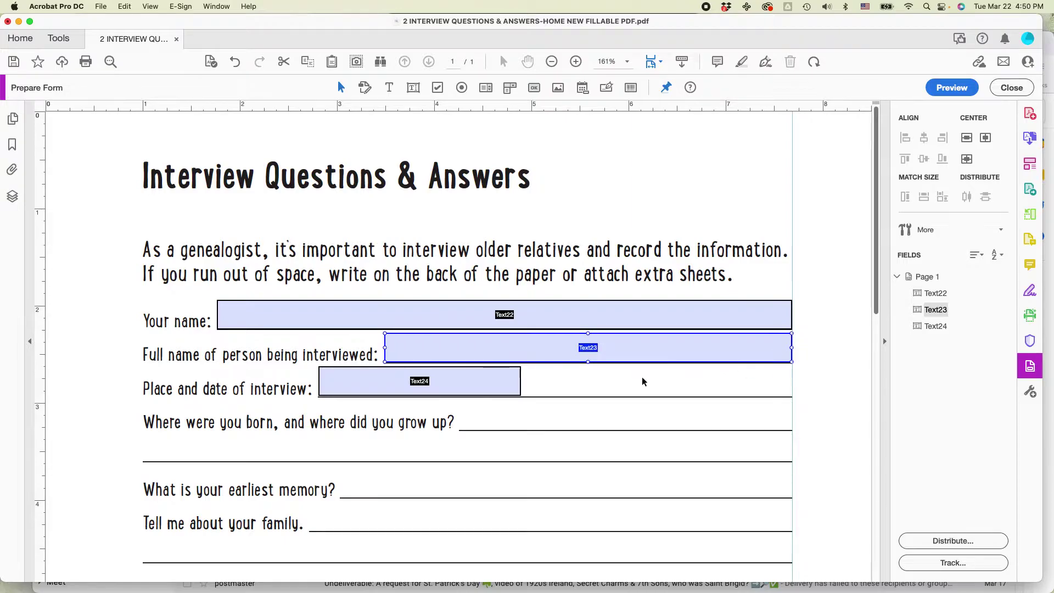
pyautogui.moveTo(519, 381); pyautogui.dragTo(791, 379)
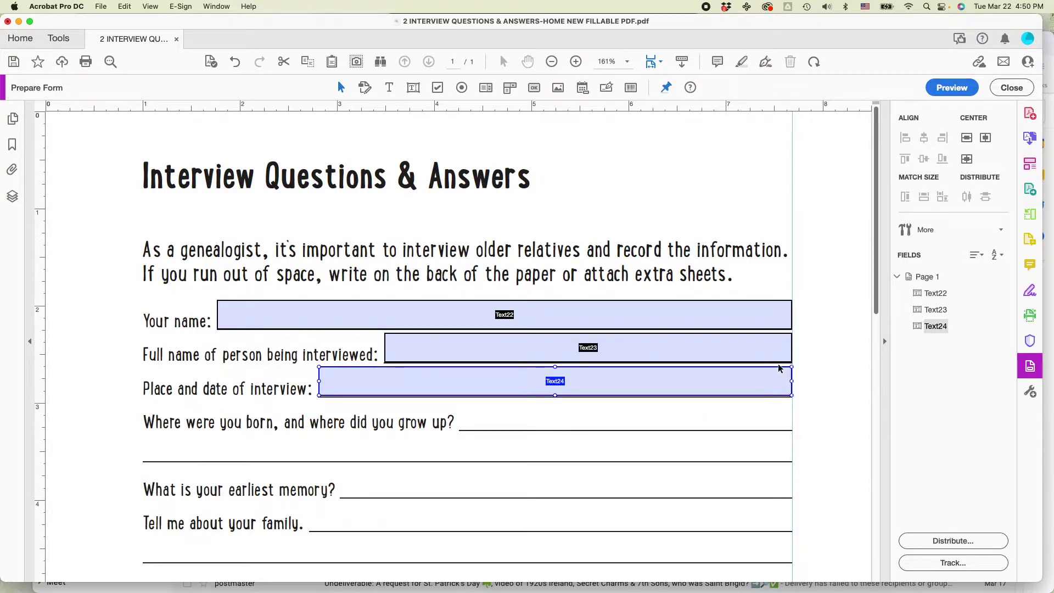
# - Settle the Your name field onto its answer line
pyautogui.scroll(-3, 722, 269)
pyautogui.moveTo(722, 285); pyautogui.dragTo(722, 268)
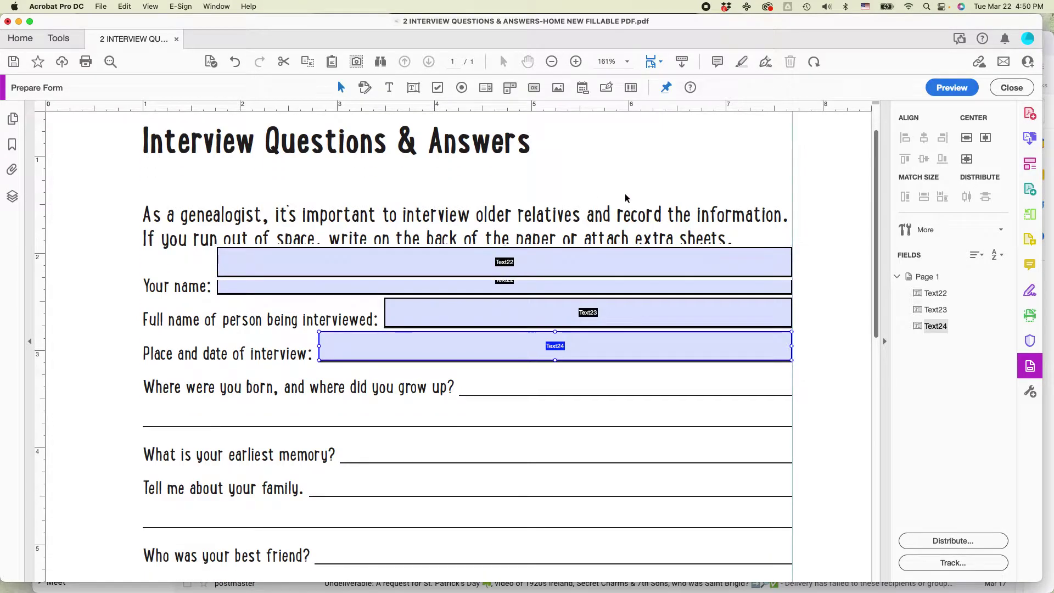
pyautogui.scroll(-1, 858, 207)
pyautogui.click(858, 207)
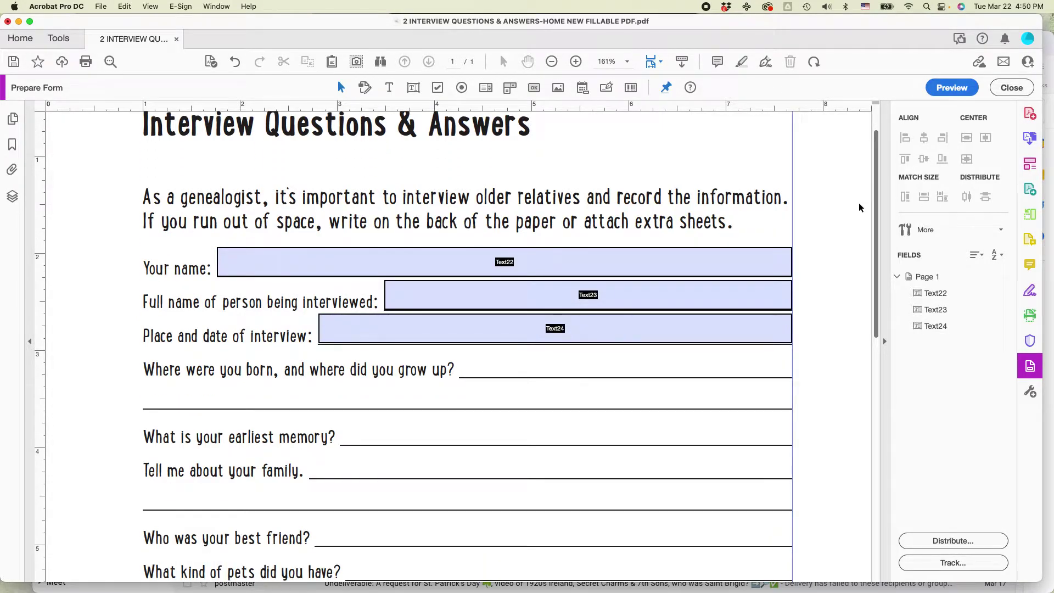
# - Draw margin-to-margin fields on the birthplace, next, earliest memory and family answer lines
pyautogui.click(413, 90)
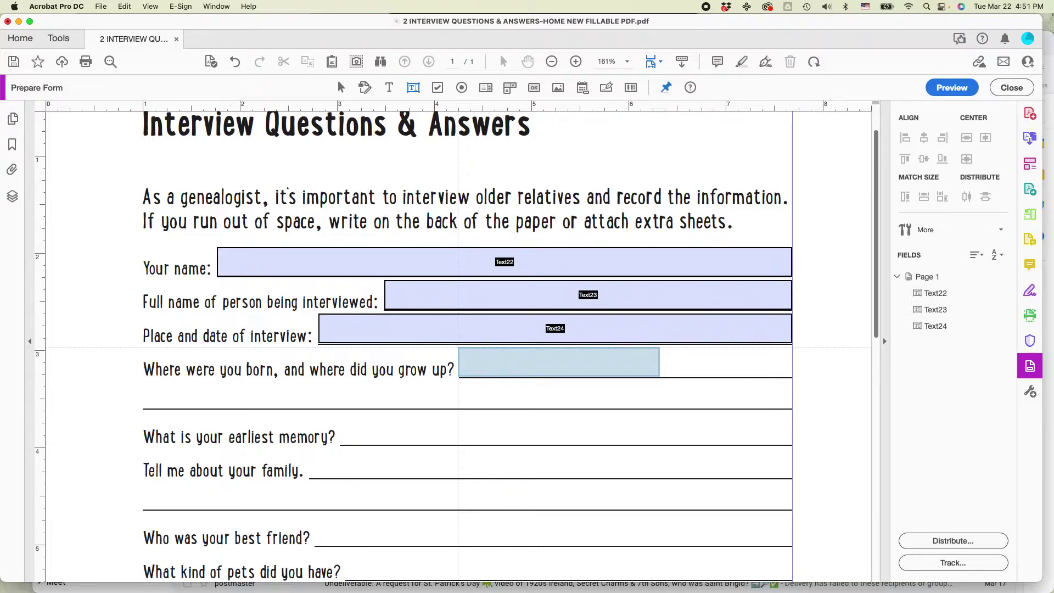
pyautogui.click(458, 348)
pyautogui.moveTo(458, 347); pyautogui.dragTo(792, 377)
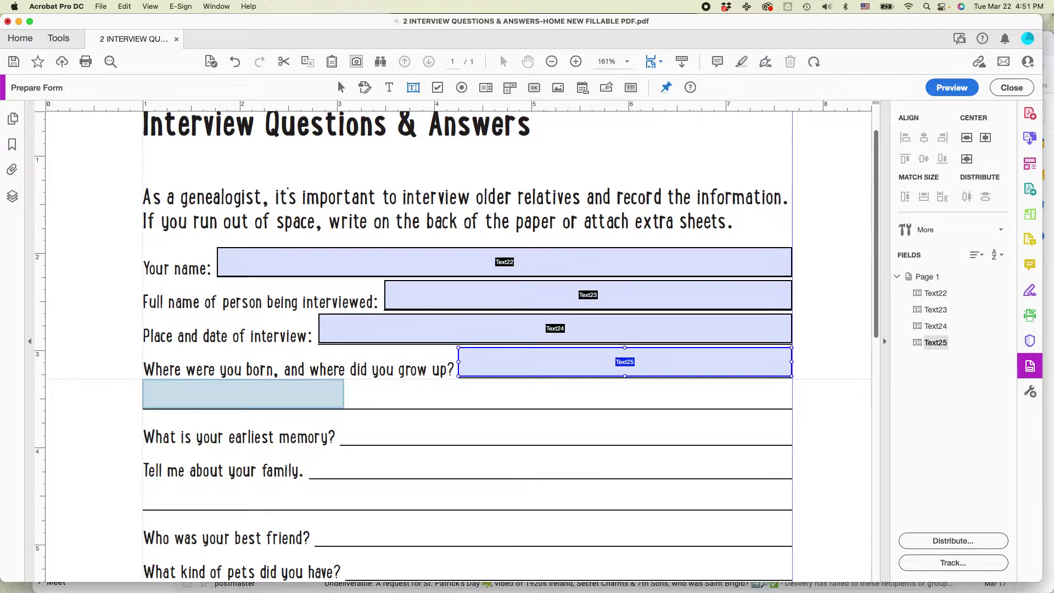
pyautogui.moveTo(143, 379); pyautogui.dragTo(792, 408)
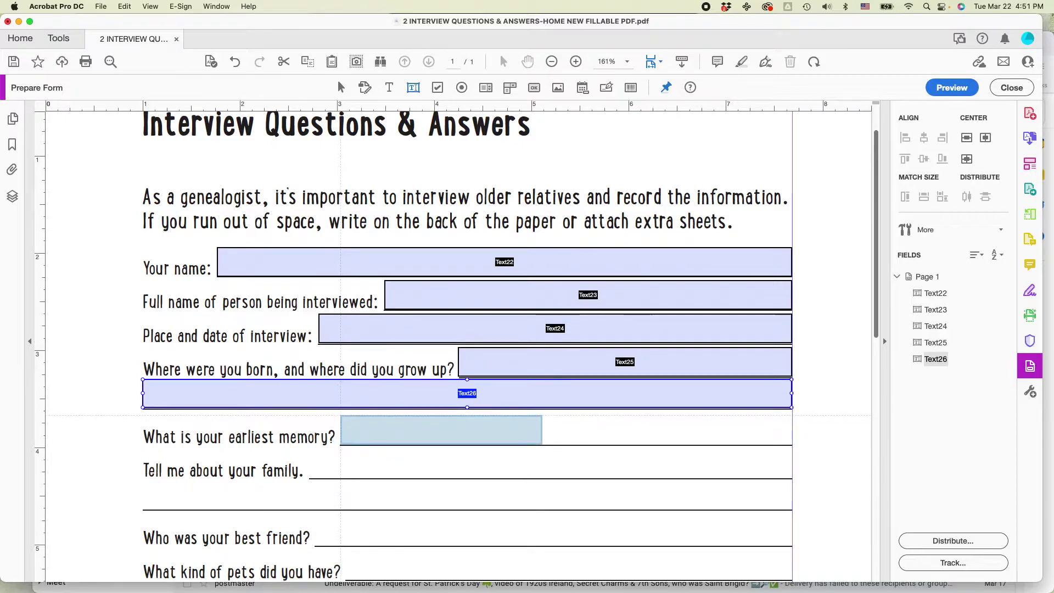
pyautogui.moveTo(341, 416); pyautogui.dragTo(791, 444)
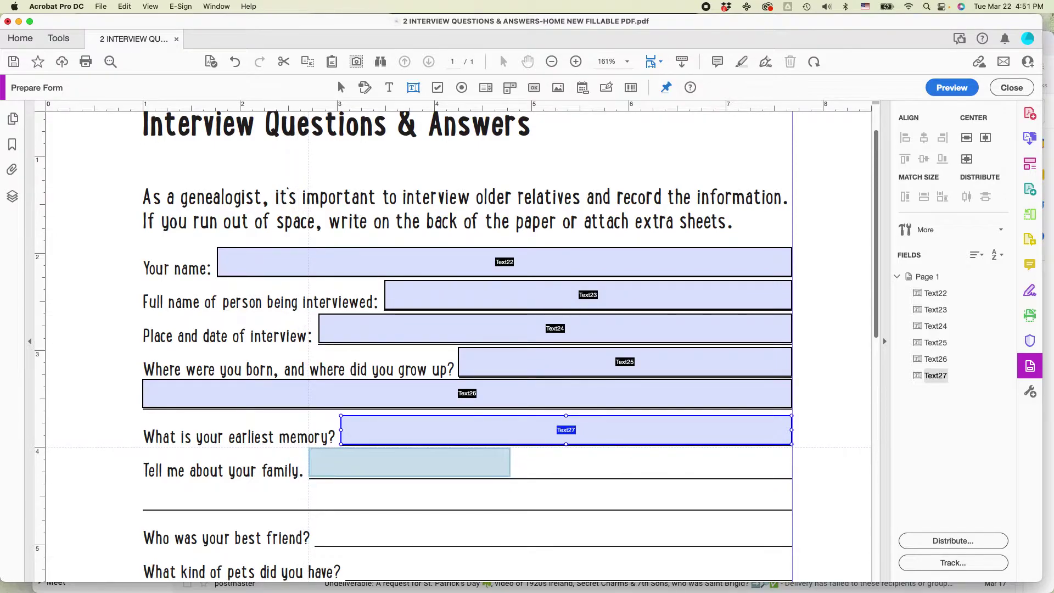
pyautogui.moveTo(309, 447); pyautogui.dragTo(794, 480)
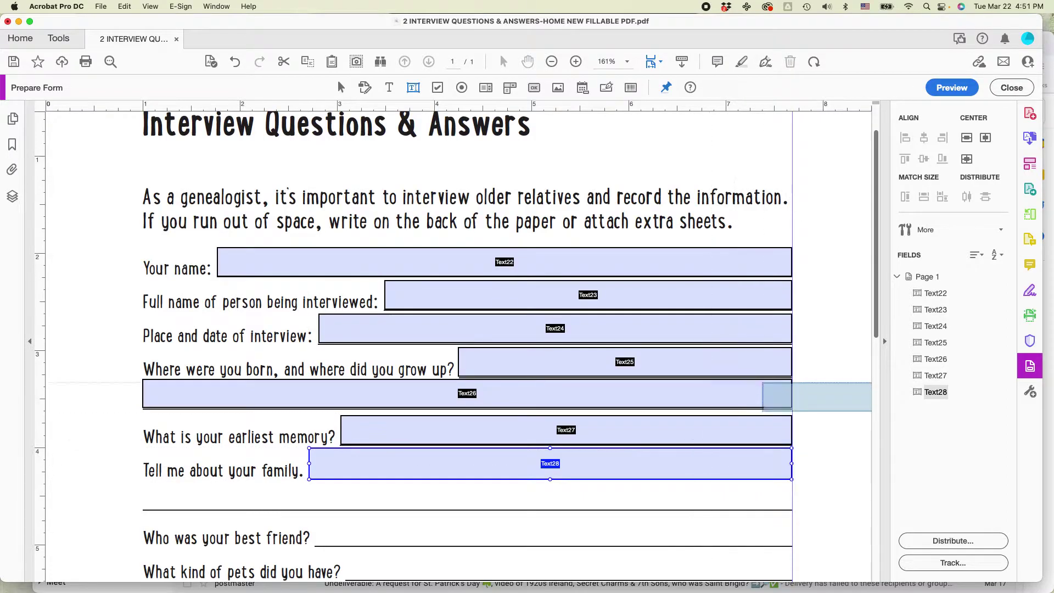
# - Add fields for the best friend, pets, school, sports/club and summer vacation questions
pyautogui.moveTo(878, 289); pyautogui.dragTo(885, 428)
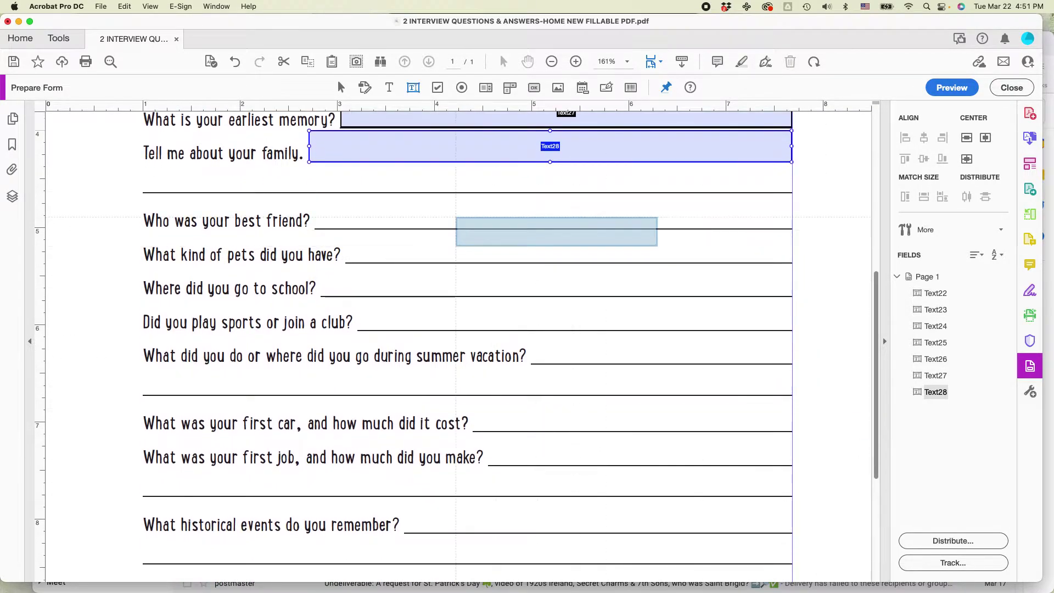
pyautogui.moveTo(316, 198); pyautogui.dragTo(792, 226)
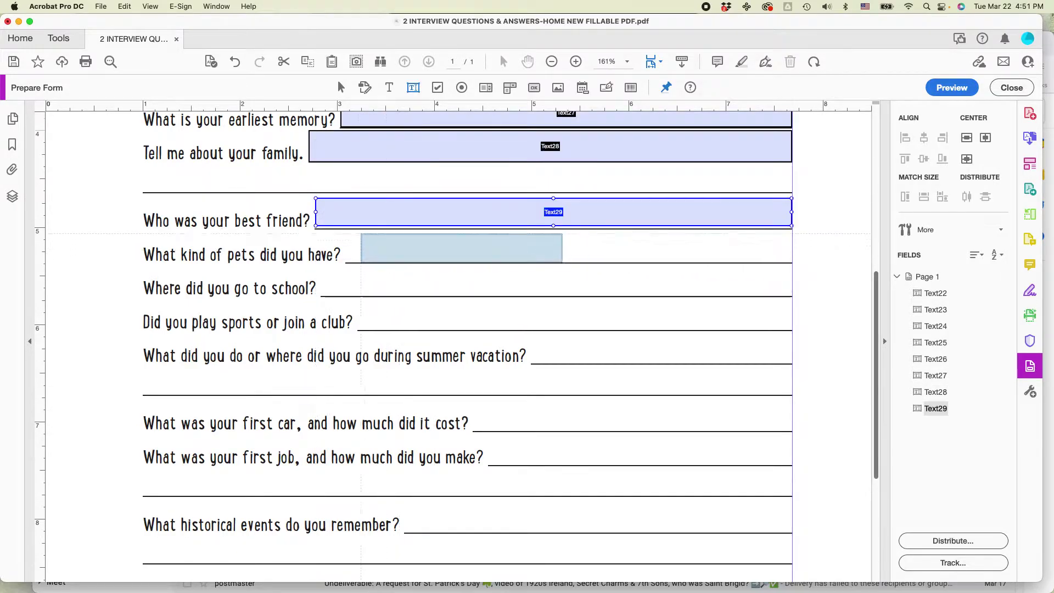
pyautogui.moveTo(344, 233); pyautogui.dragTo(792, 262)
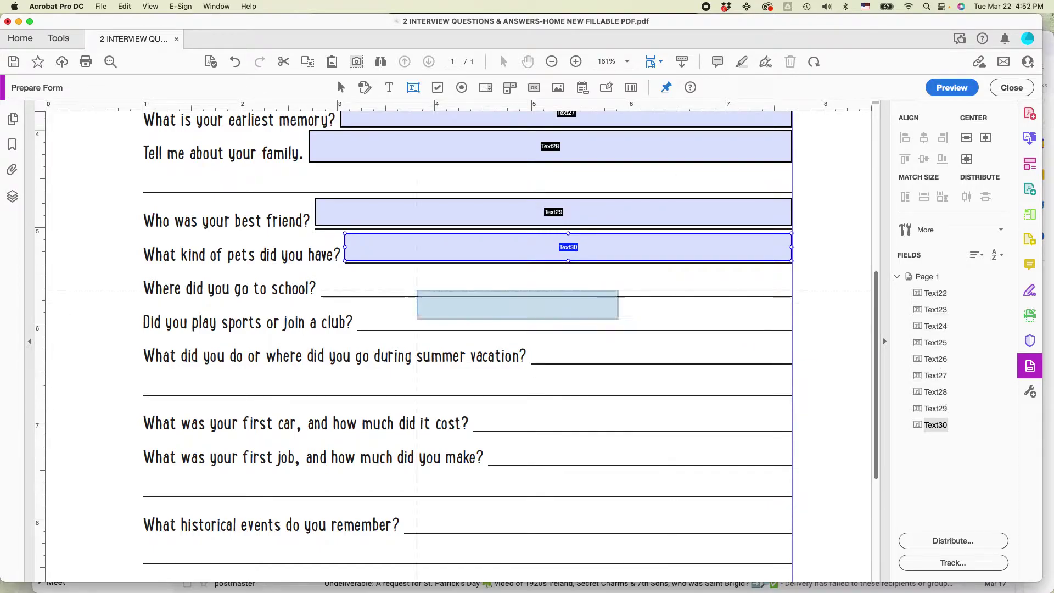
pyautogui.moveTo(322, 257); pyautogui.dragTo(791, 298)
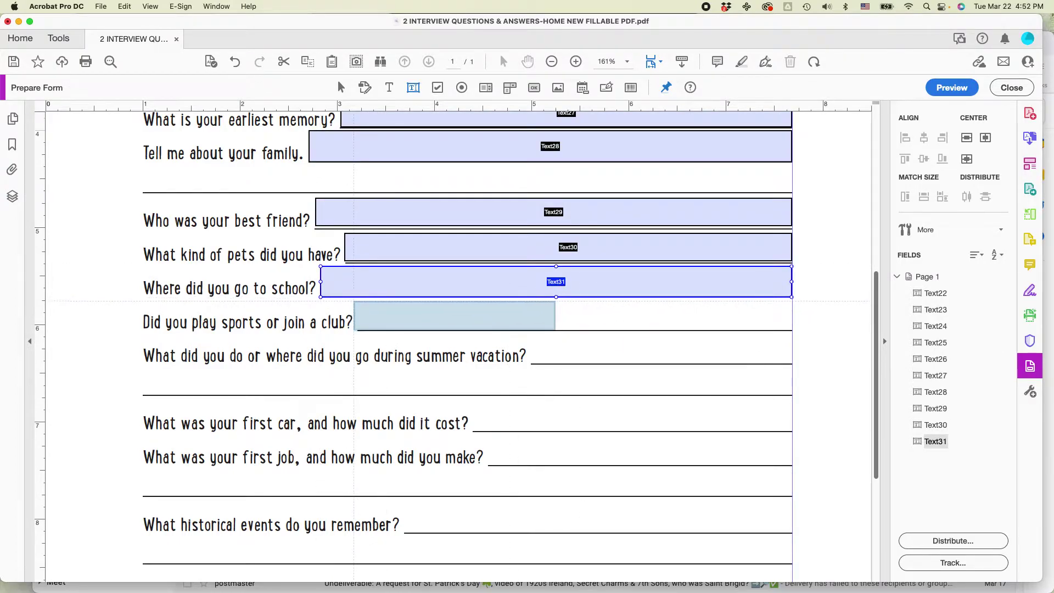
pyautogui.moveTo(357, 299); pyautogui.dragTo(792, 331)
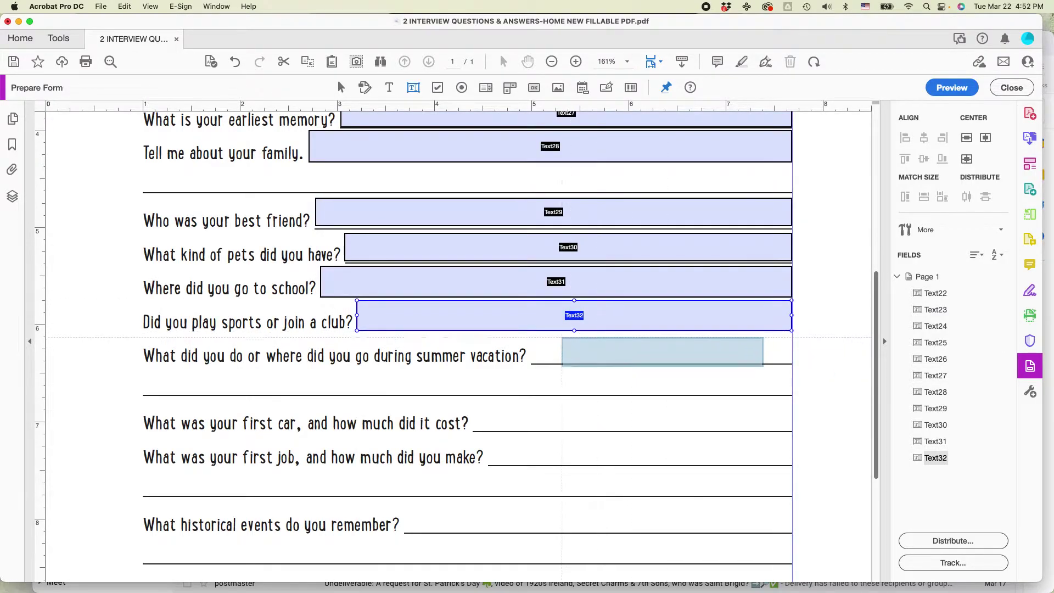
pyautogui.moveTo(531, 333); pyautogui.dragTo(792, 363)
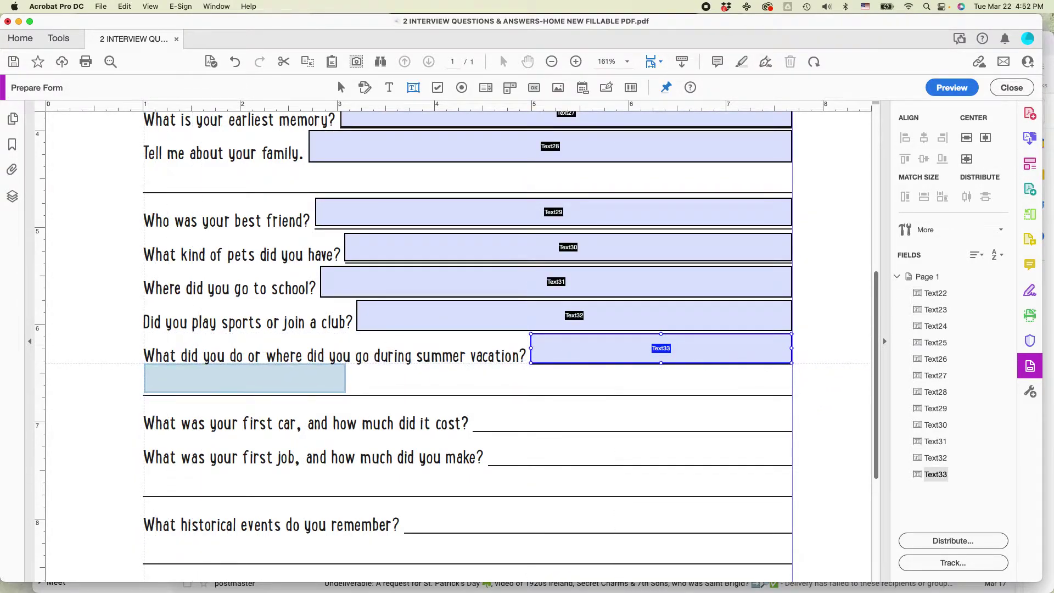
# - Add fields below summer vacation, beside first car and first job, and on the historical-events lines
pyautogui.moveTo(411, 384); pyautogui.dragTo(792, 394)
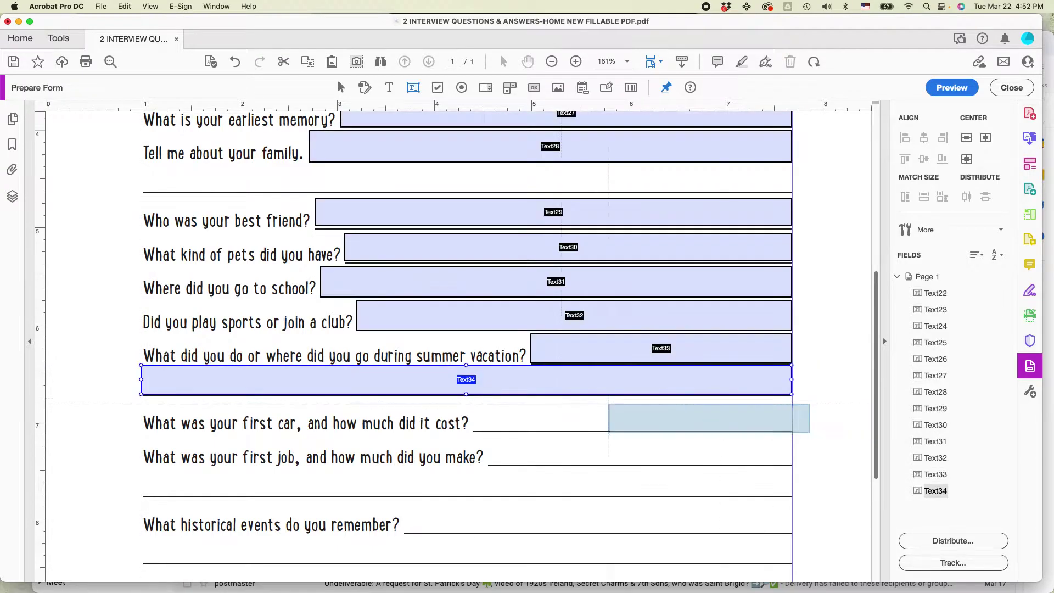
pyautogui.moveTo(556, 408); pyautogui.dragTo(793, 431)
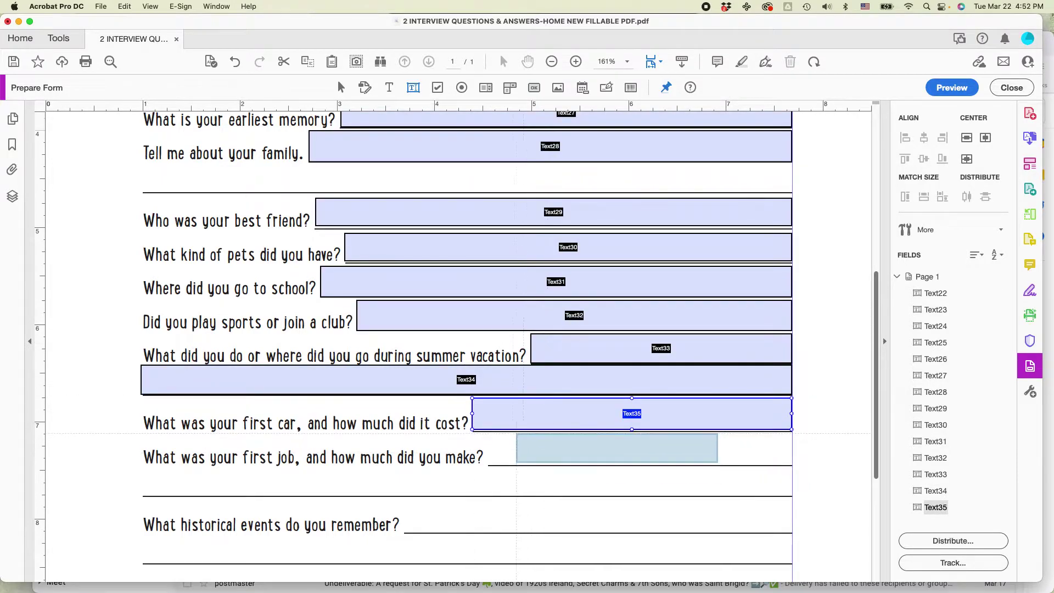
pyautogui.moveTo(487, 435); pyautogui.dragTo(792, 465)
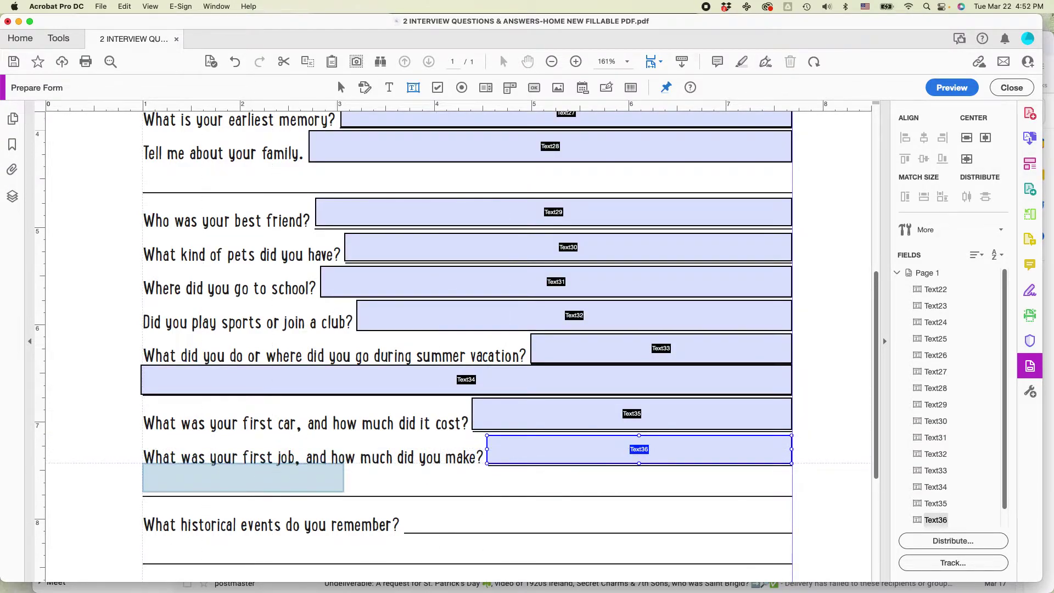
pyautogui.moveTo(143, 463); pyautogui.dragTo(792, 495)
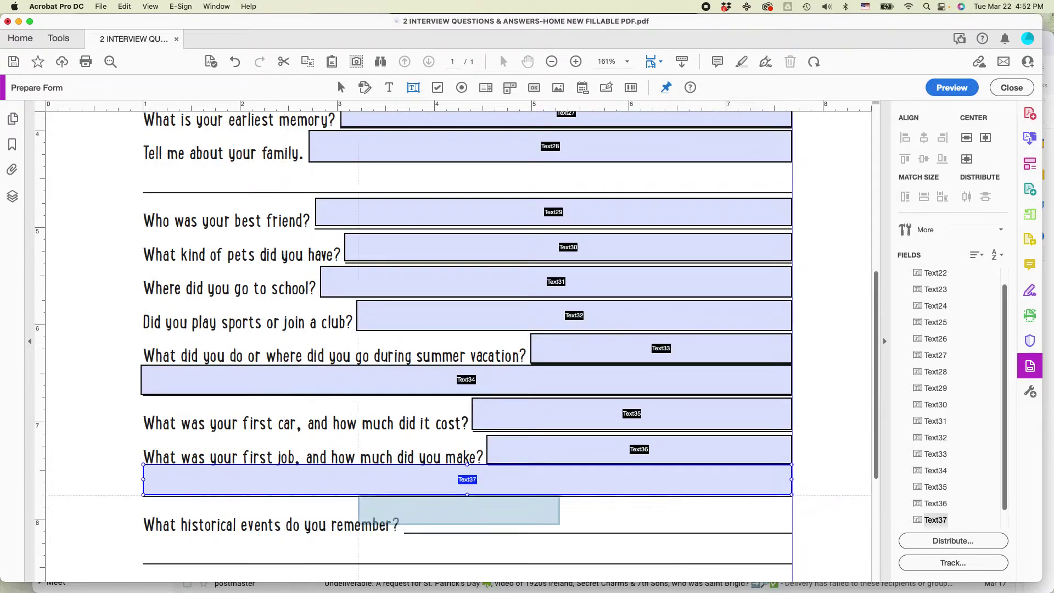
pyautogui.moveTo(405, 502); pyautogui.dragTo(791, 531)
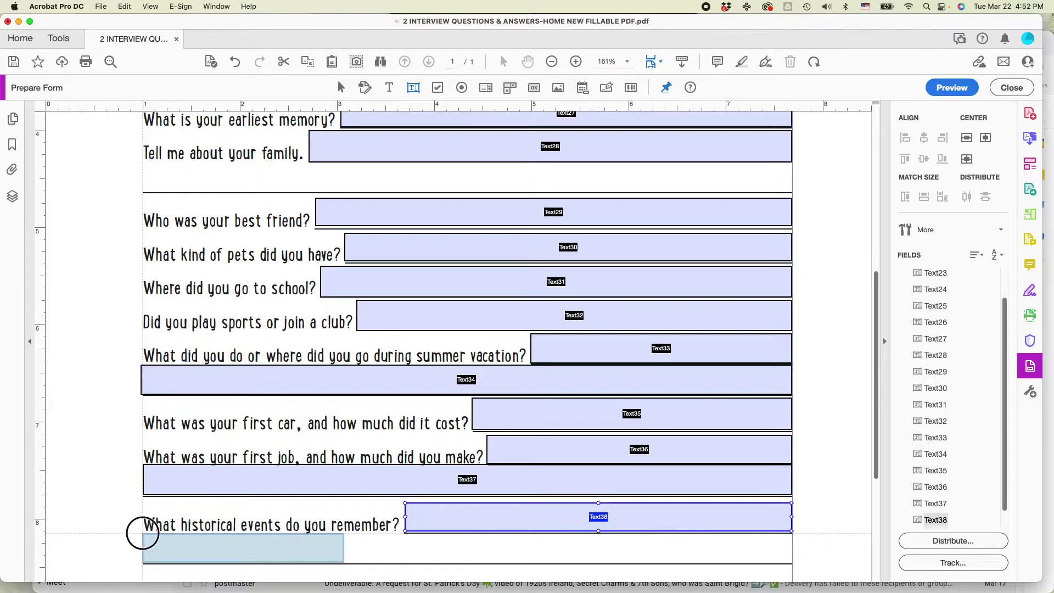
pyautogui.moveTo(143, 533); pyautogui.dragTo(792, 563)
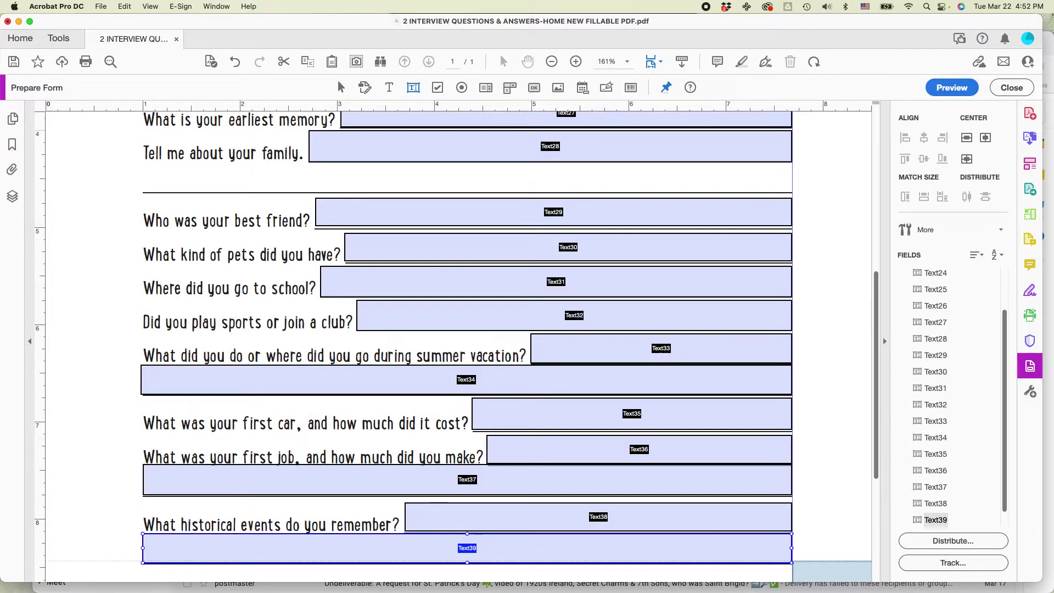
pyautogui.scroll(-5, 876, 453)
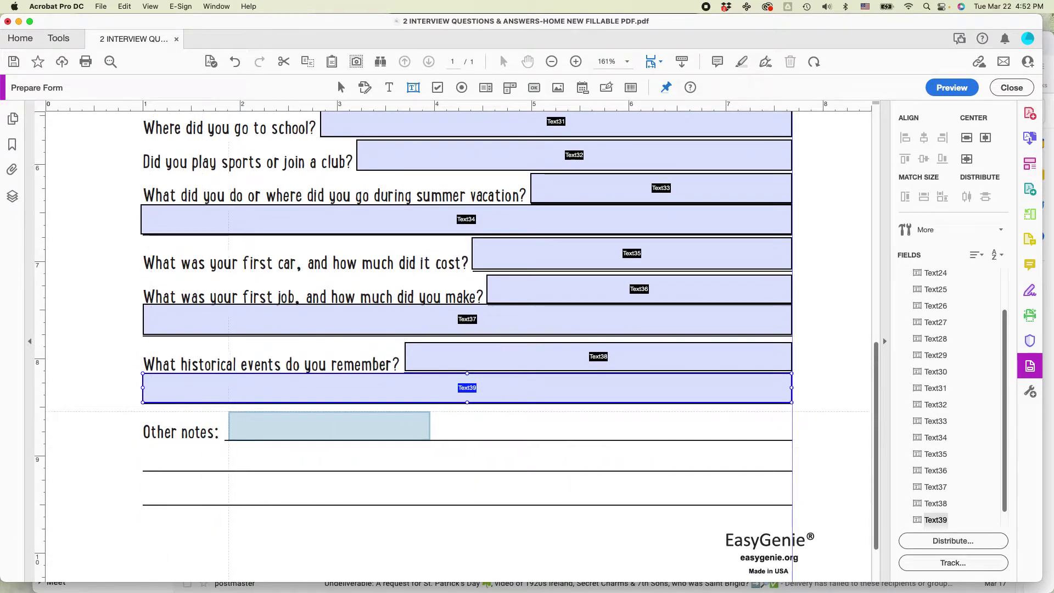
# - Draw Text40 and Text41 on the Other notes lines, then scroll up and select the interviewee field
pyautogui.moveTo(223, 410); pyautogui.dragTo(791, 440)
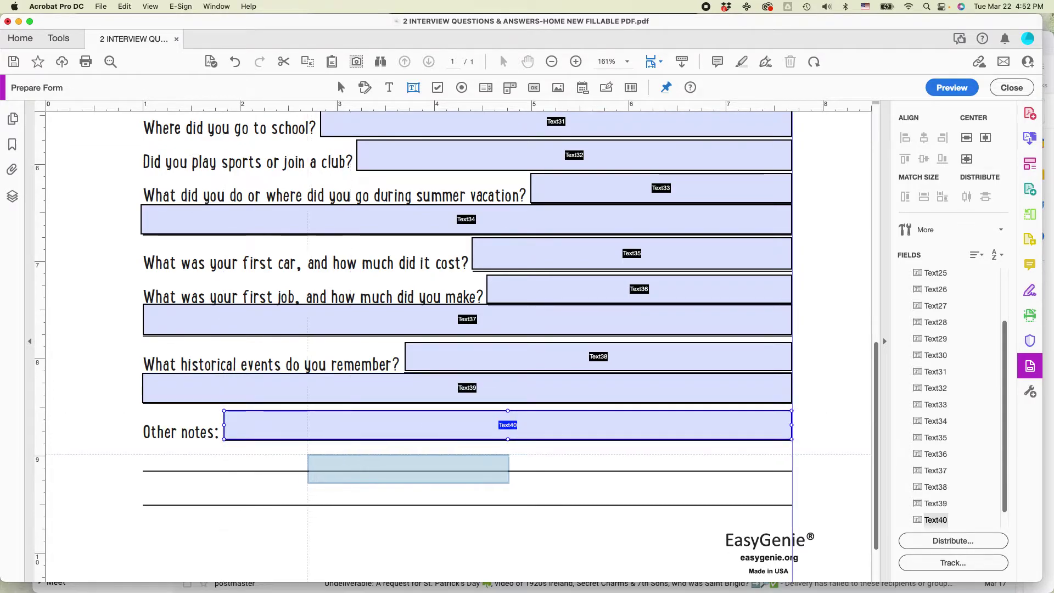
pyautogui.moveTo(141, 440); pyautogui.dragTo(793, 470)
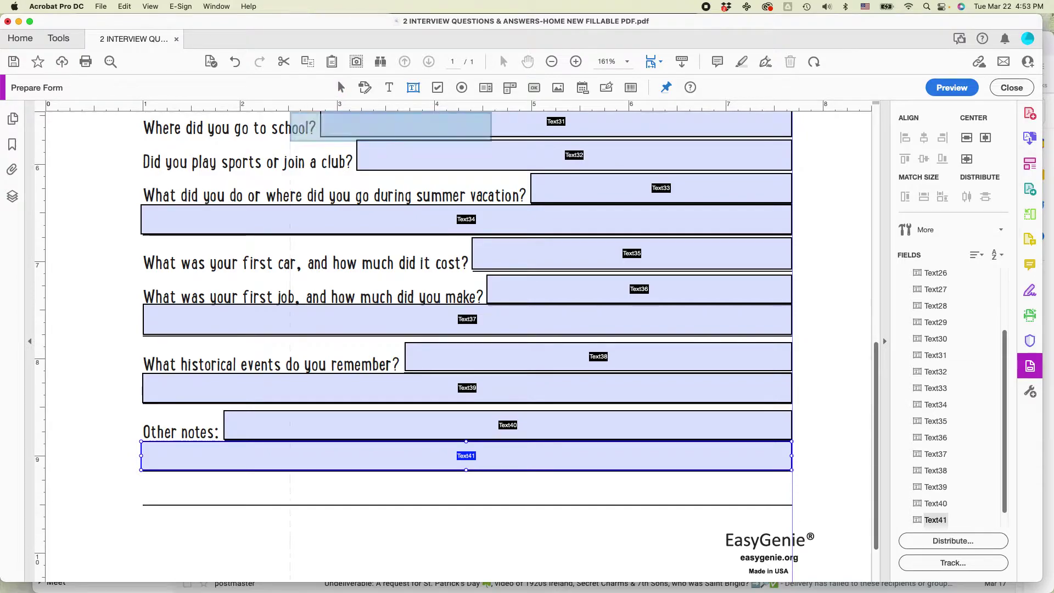
pyautogui.click(340, 89)
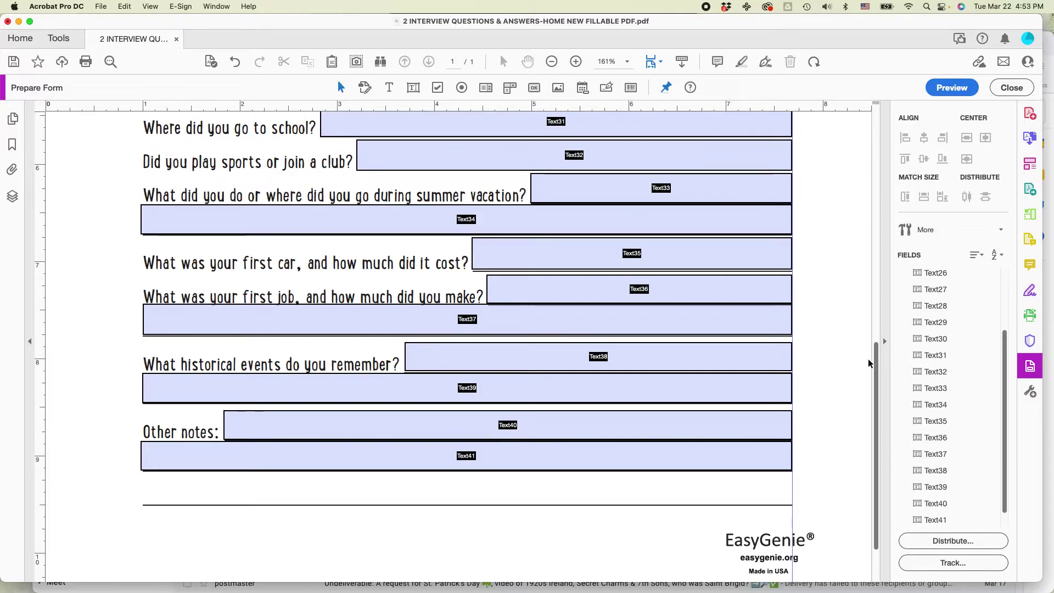
pyautogui.moveTo(874, 360); pyautogui.dragTo(878, 148)
pyautogui.click(591, 294)
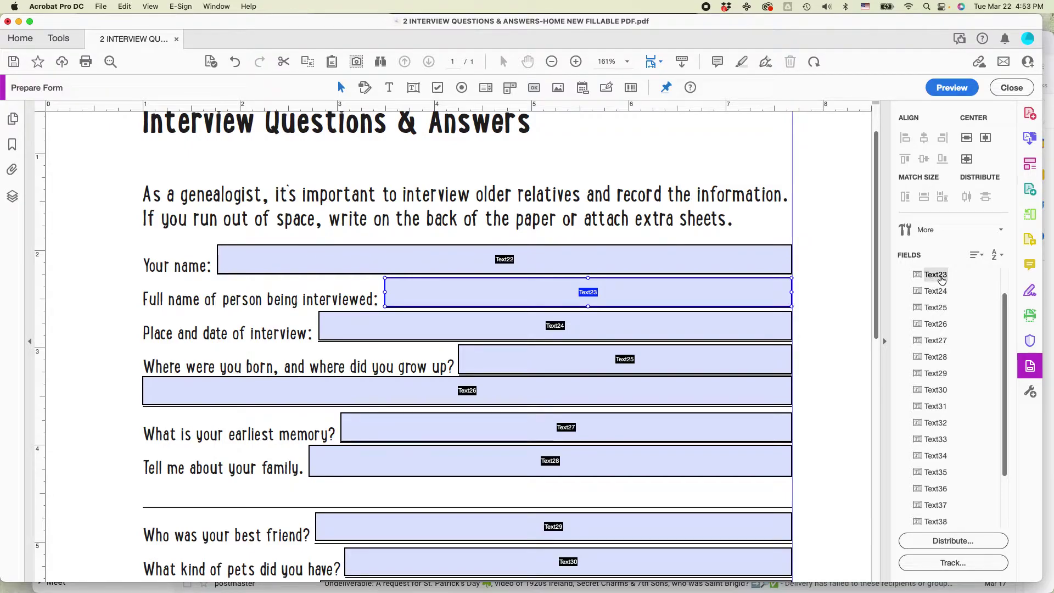
# - Rename the first field, Text22, to Your Name in the Fields panel
pyautogui.doubleClick(504, 259)
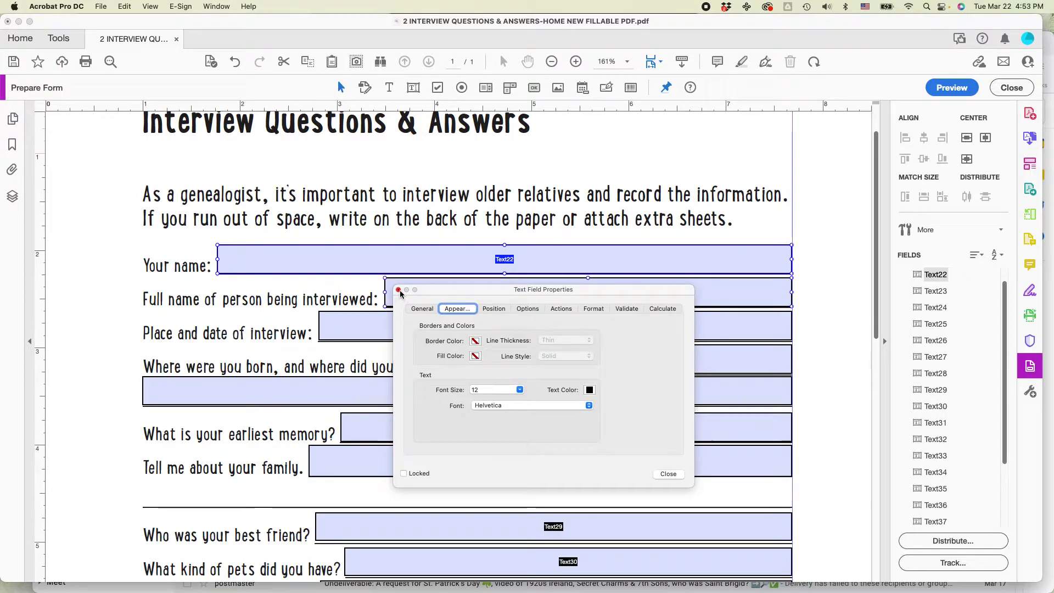
pyautogui.click(398, 290)
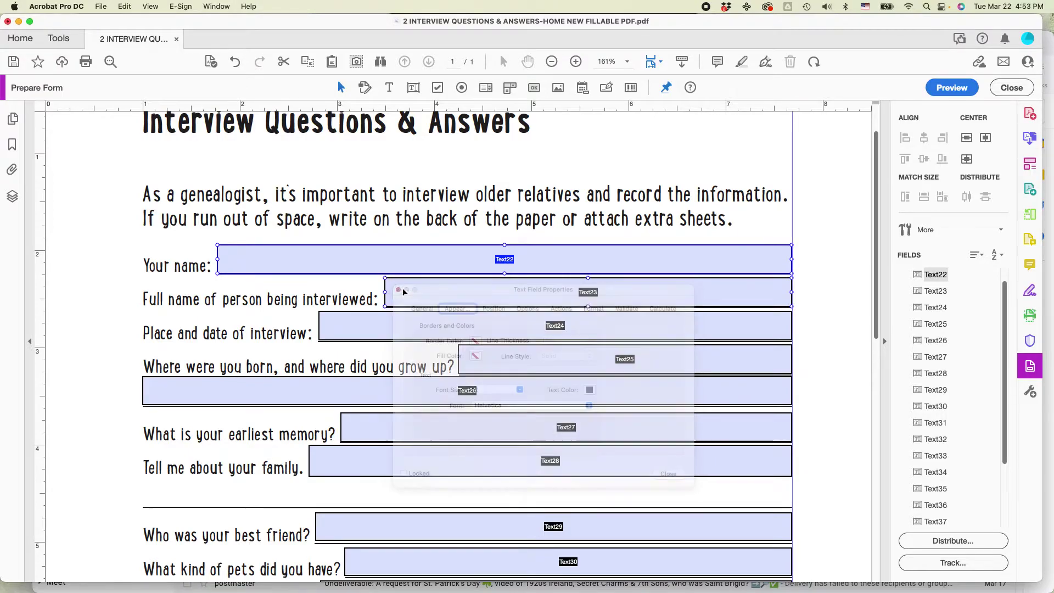
pyautogui.doubleClick(935, 275)
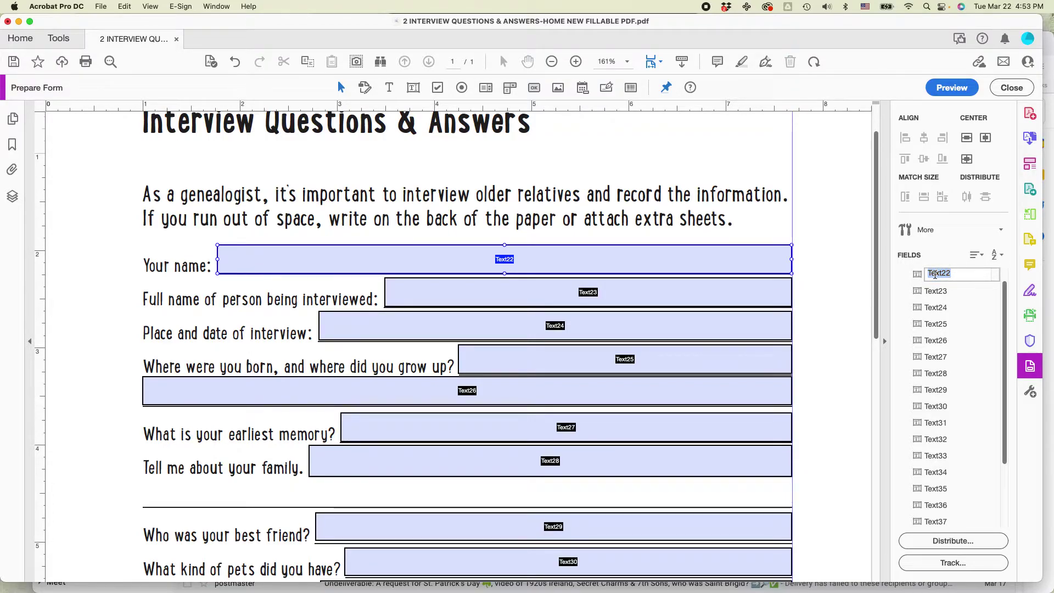
pyautogui.write('Your')
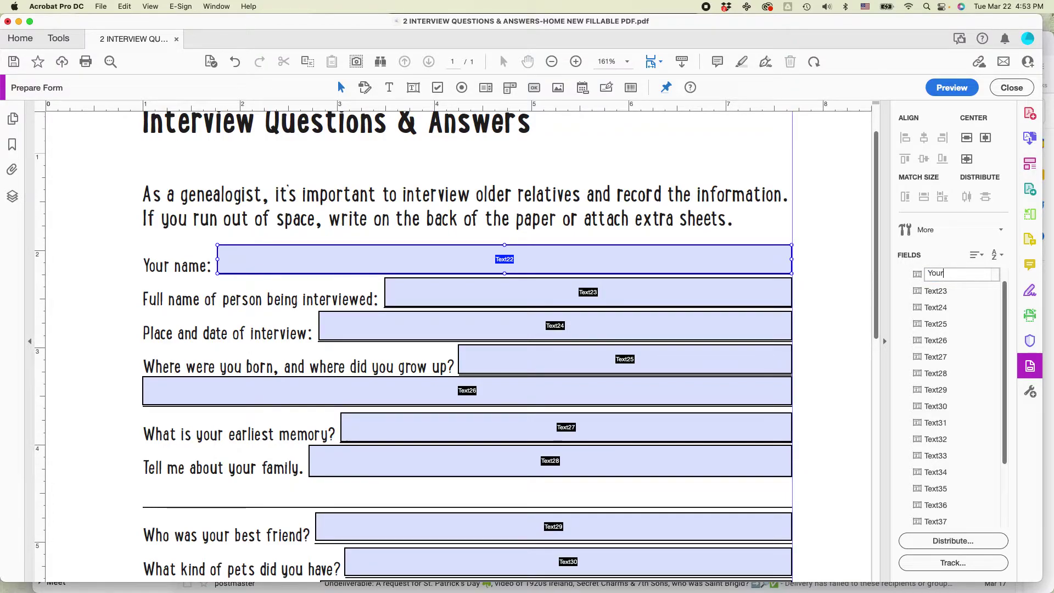
pyautogui.write('ame')
pyautogui.click(938, 292)
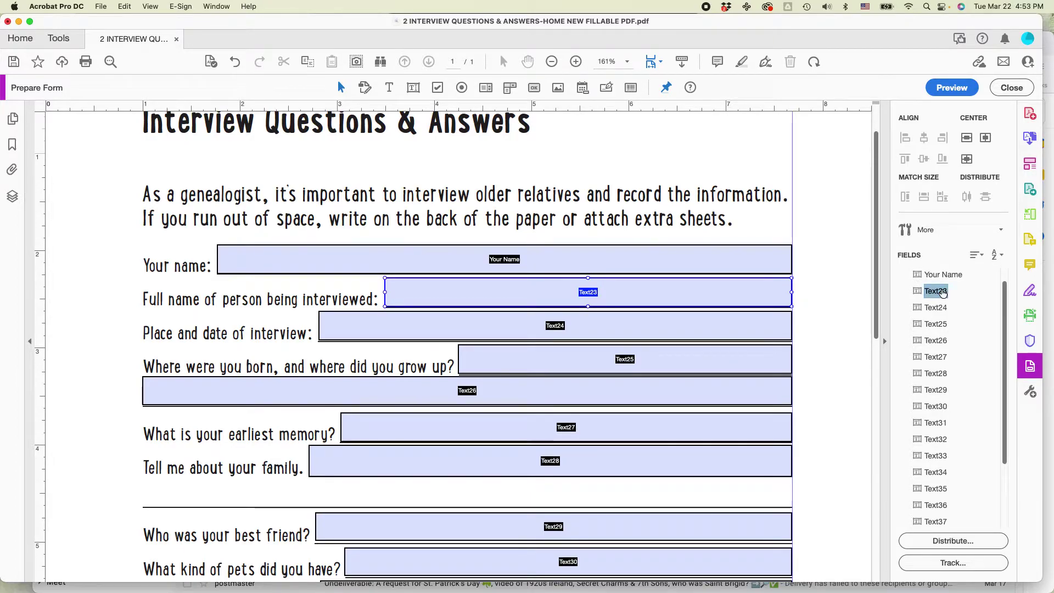
# - Rename field Text23 to Interviewee
pyautogui.click(942, 292)
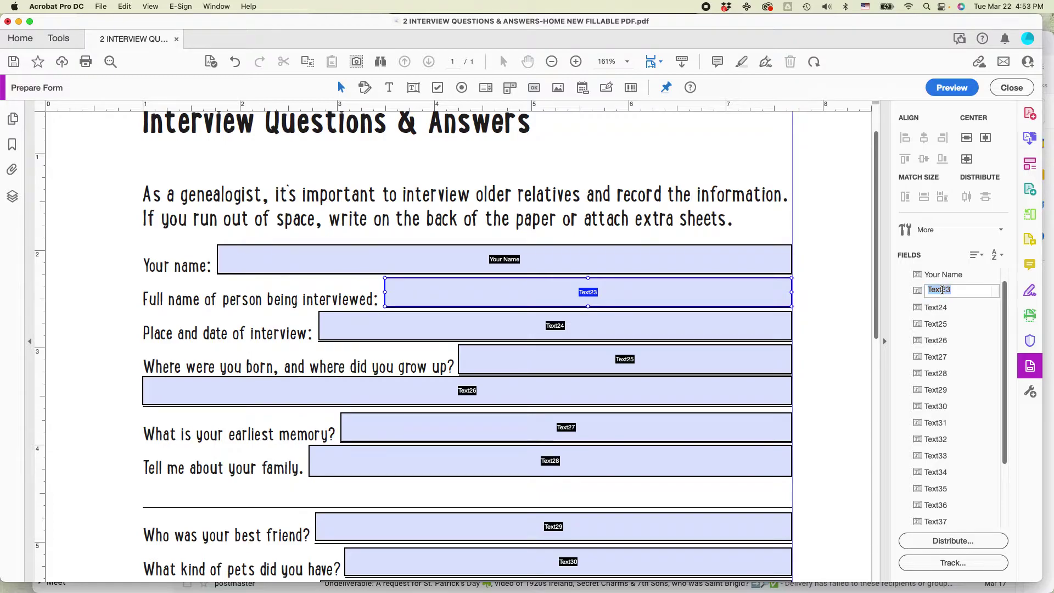
pyautogui.write('Interviewee')
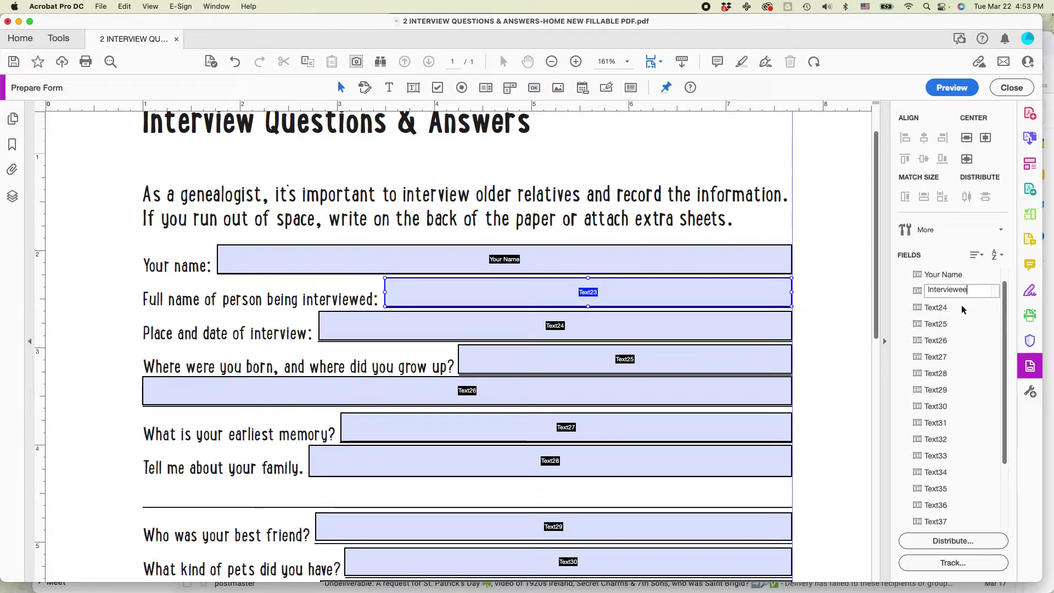
pyautogui.click(941, 312)
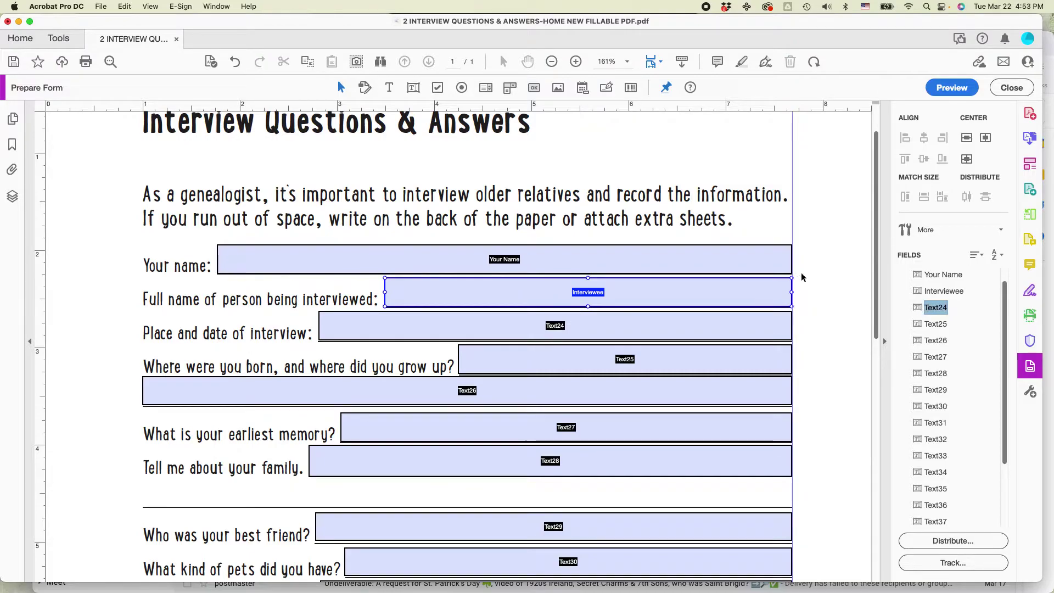
pyautogui.click(877, 237)
# - Draw a full-width text field, Text42, on the blank line below 'Tell me about your family.'
pyautogui.moveTo(877, 237); pyautogui.dragTo(870, 317)
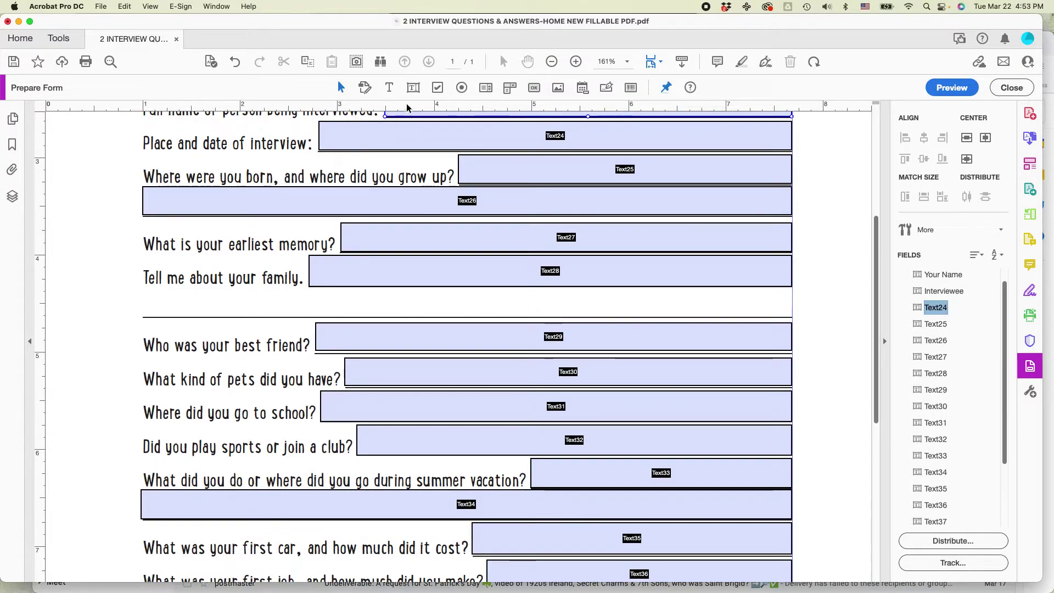
pyautogui.click(413, 87)
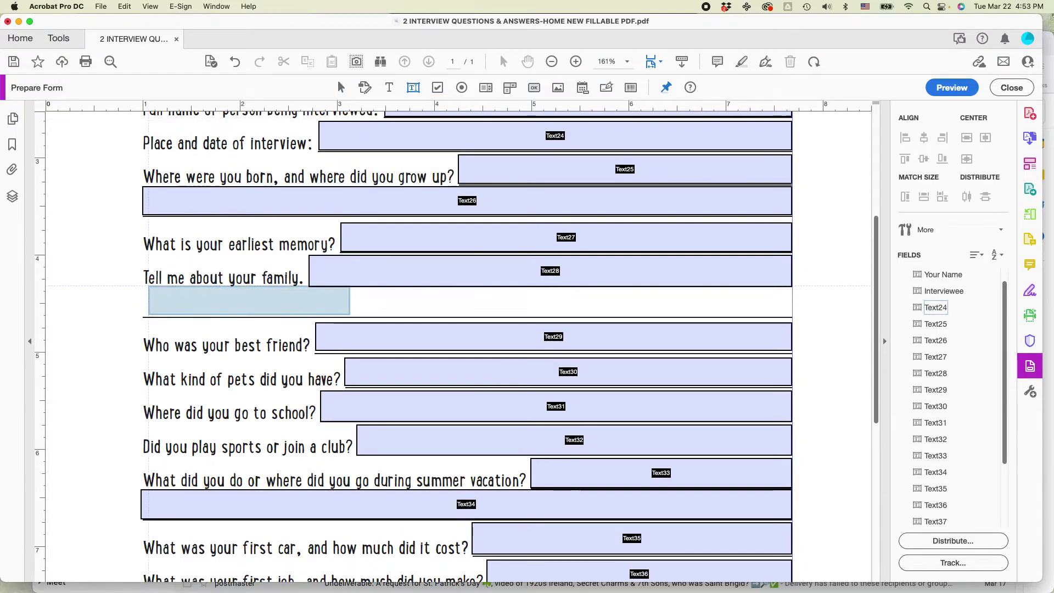
pyautogui.click(247, 299)
pyautogui.moveTo(247, 299); pyautogui.dragTo(794, 315)
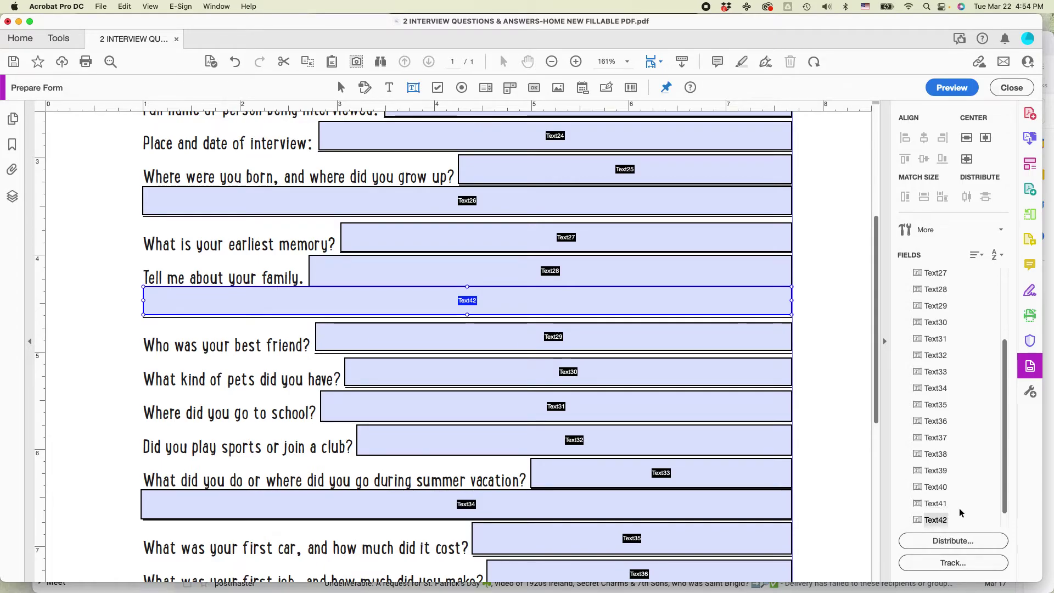
# - Check the field order by selecting Text28 and Text29, then begin moving Text42 after Text28
pyautogui.moveTo(1007, 500); pyautogui.dragTo(1007, 527)
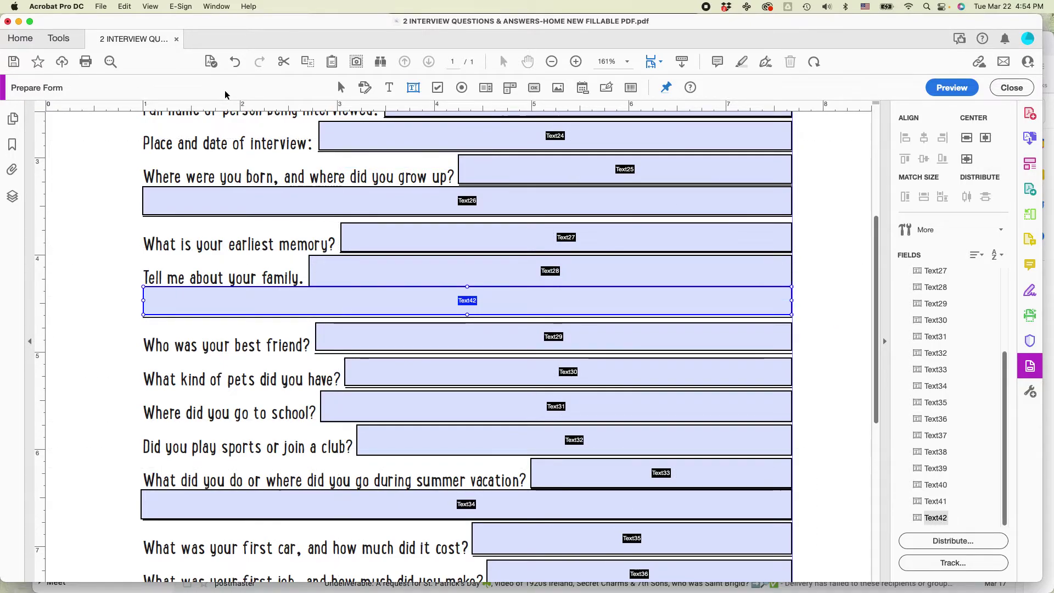
pyautogui.click(338, 88)
pyautogui.click(558, 277)
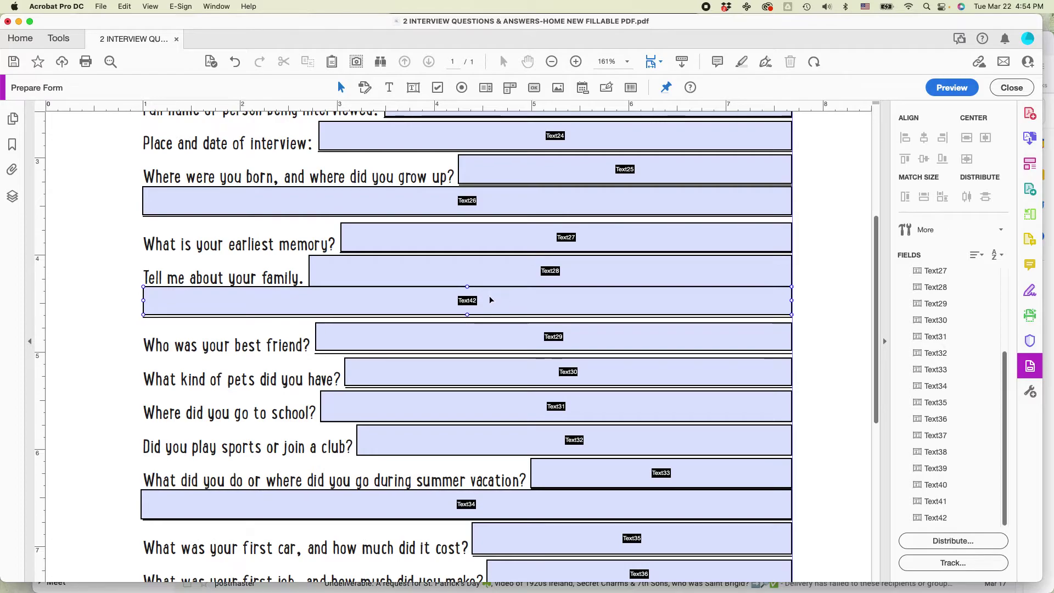
pyautogui.click(504, 284)
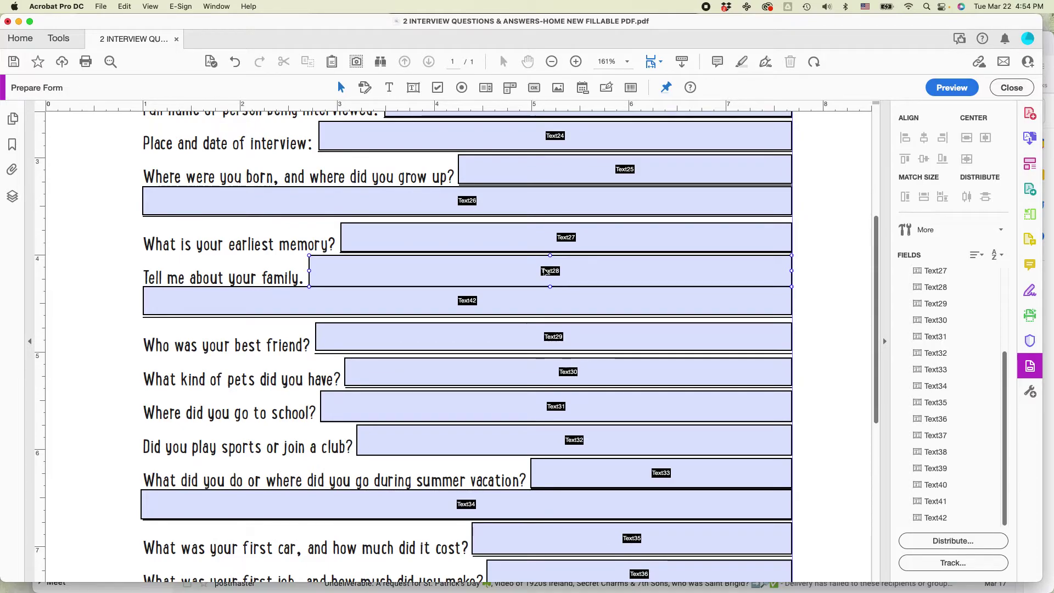
pyautogui.click(556, 340)
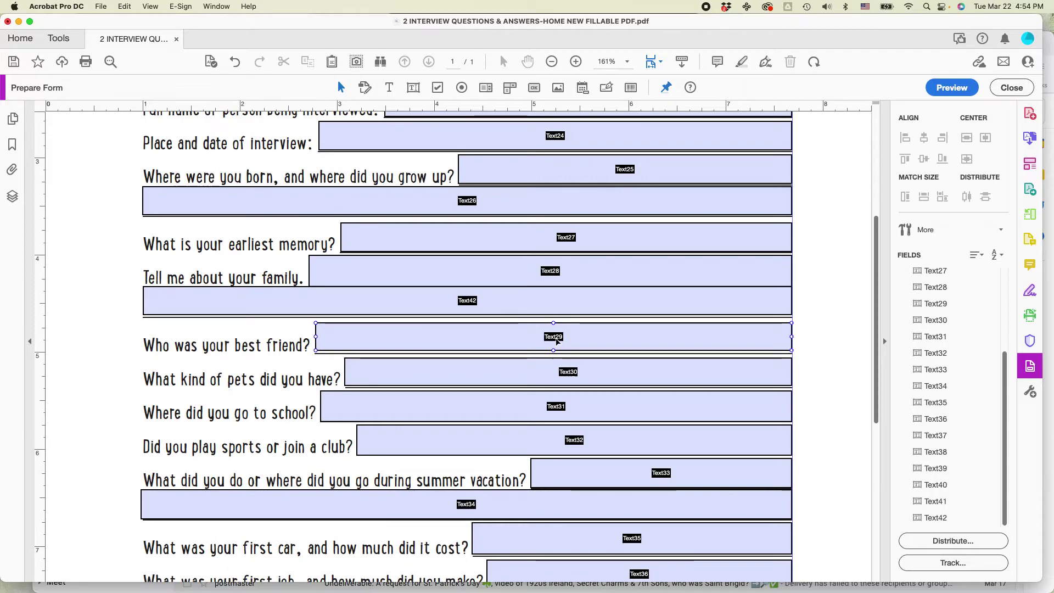
pyautogui.press('Escape')
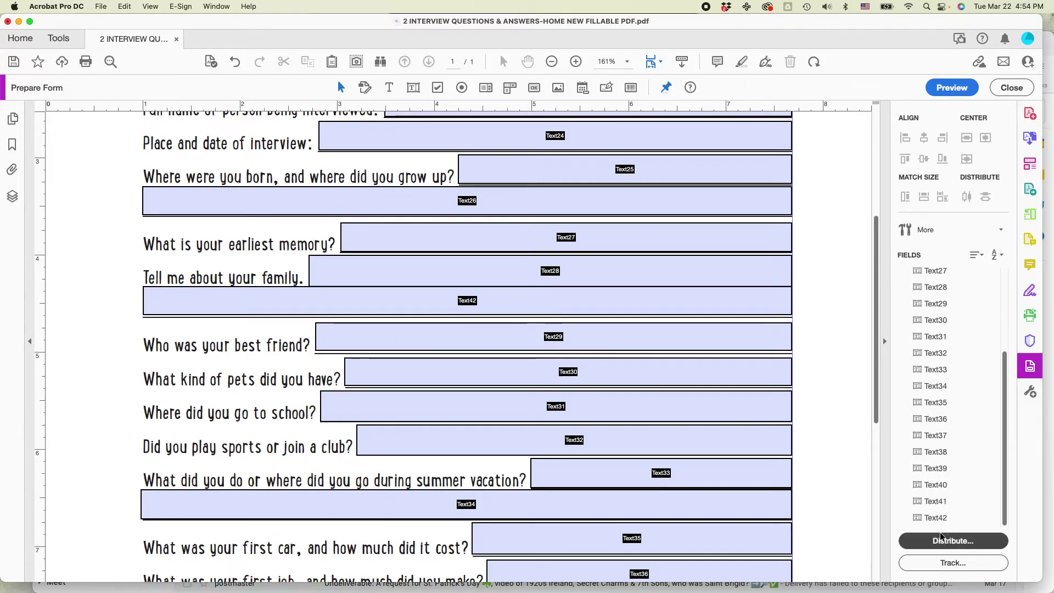
pyautogui.moveTo(935, 518); pyautogui.dragTo(924, 341)
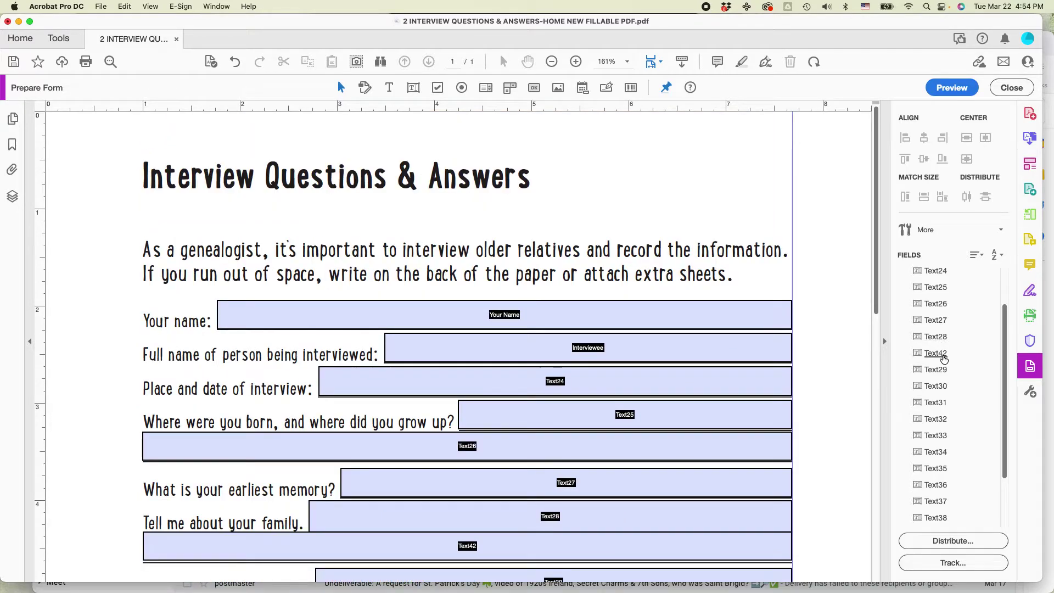
# - Place Text42 between Text28 and Text29 in the Fields panel order
pyautogui.scroll(-4, 720, 400)
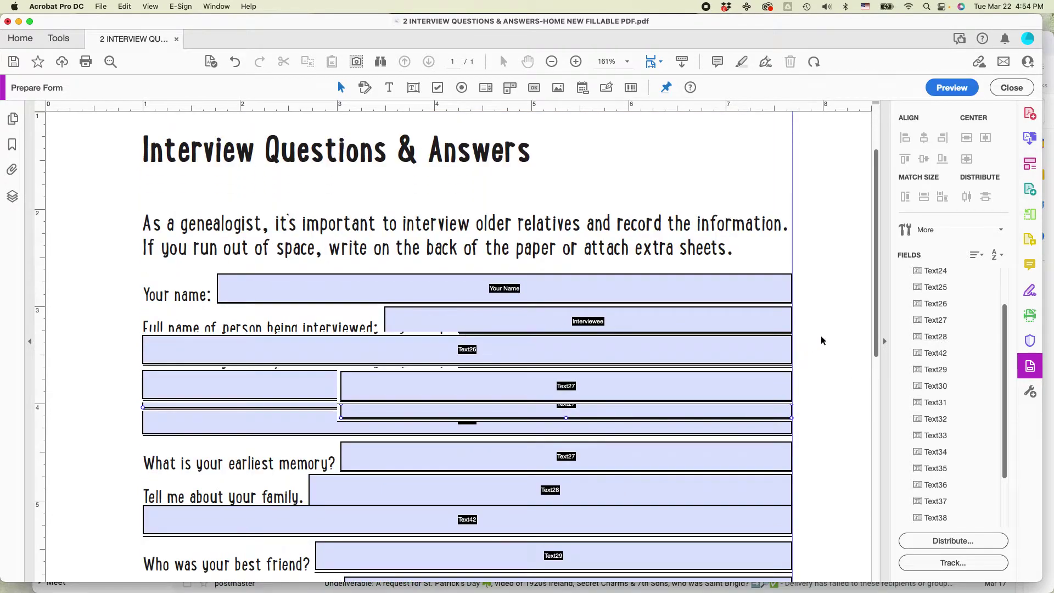
pyautogui.moveTo(877, 329); pyautogui.dragTo(863, 529)
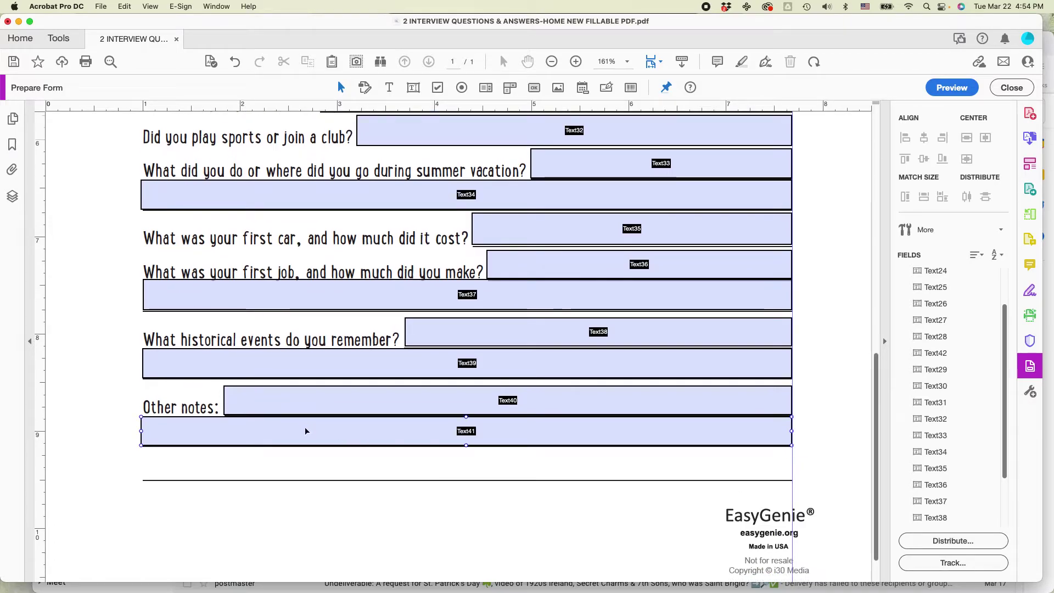
# - Duplicate Text41 with Edit > Paste and move the copy onto the last Other notes line
pyautogui.click(228, 475)
pyautogui.click(345, 431)
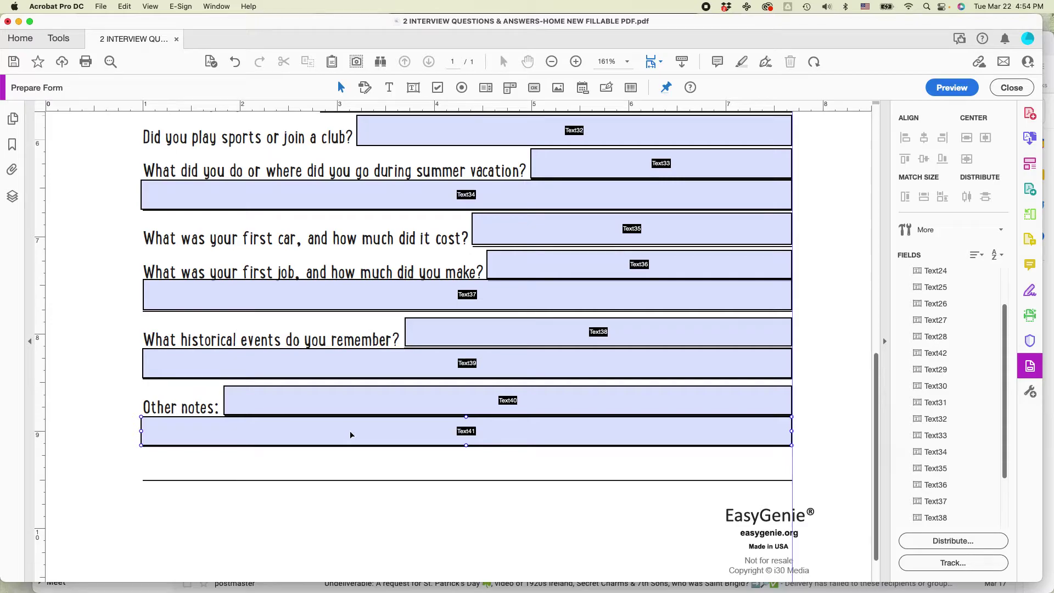
pyautogui.click(350, 431)
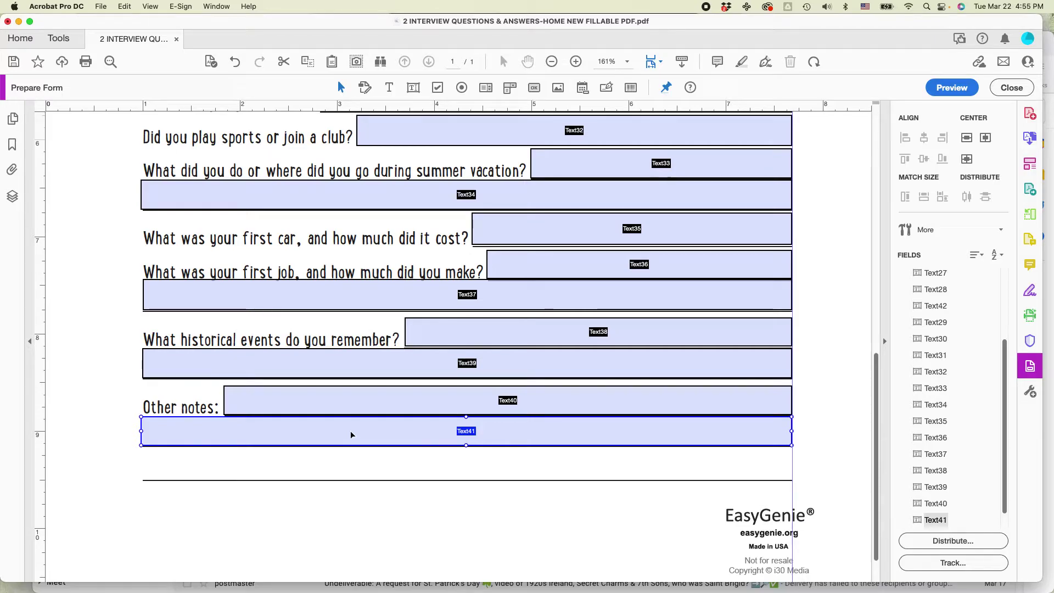
pyautogui.click(125, 6)
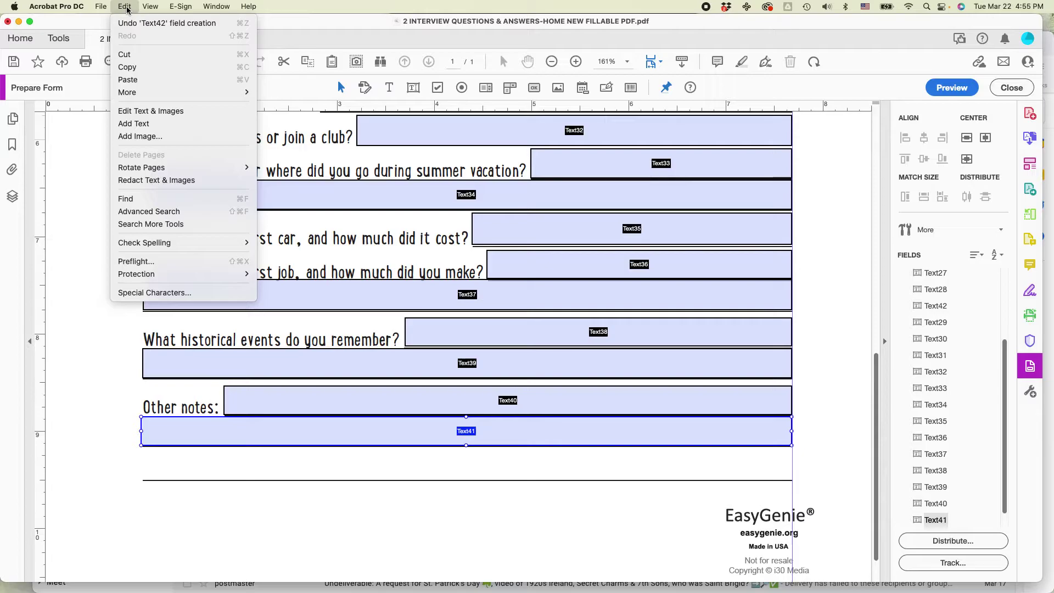
pyautogui.click(129, 80)
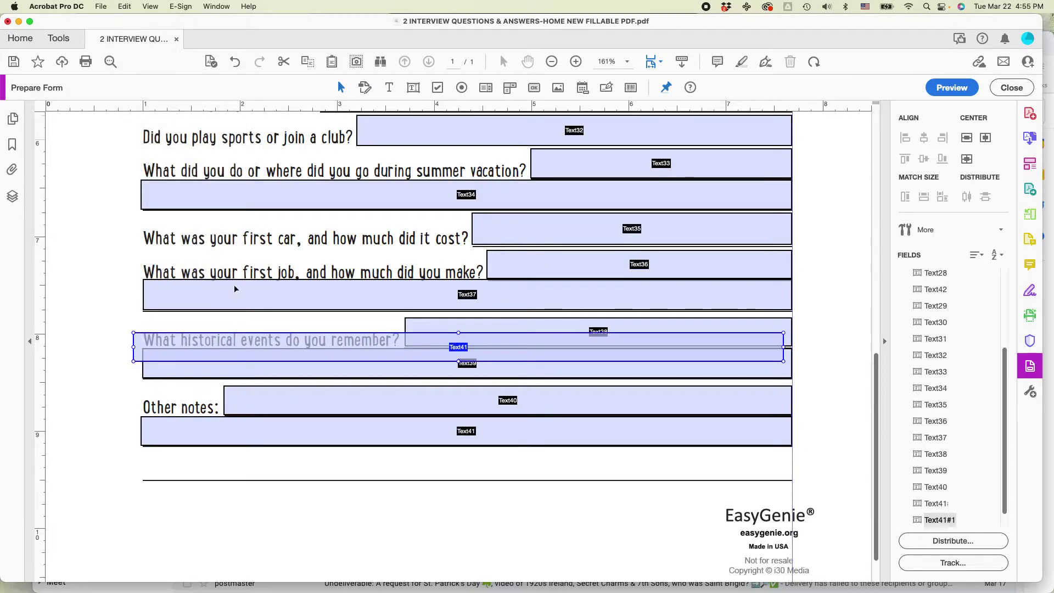
pyautogui.moveTo(255, 339); pyautogui.dragTo(263, 458)
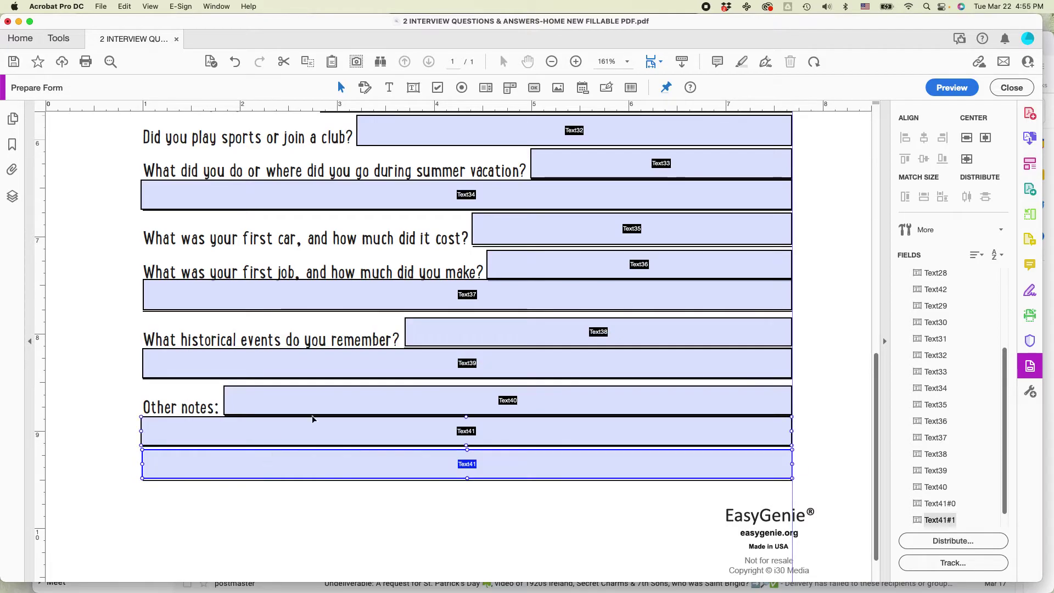
pyautogui.click(842, 280)
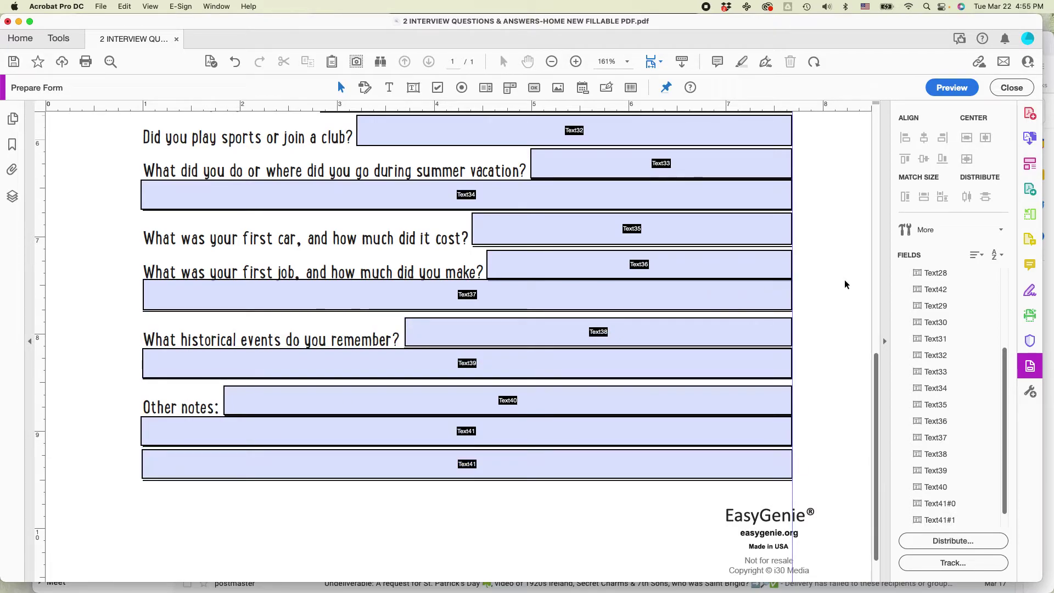
pyautogui.click(776, 296)
pyautogui.click(593, 371)
pyautogui.click(878, 391)
pyautogui.moveTo(877, 391); pyautogui.dragTo(871, 158)
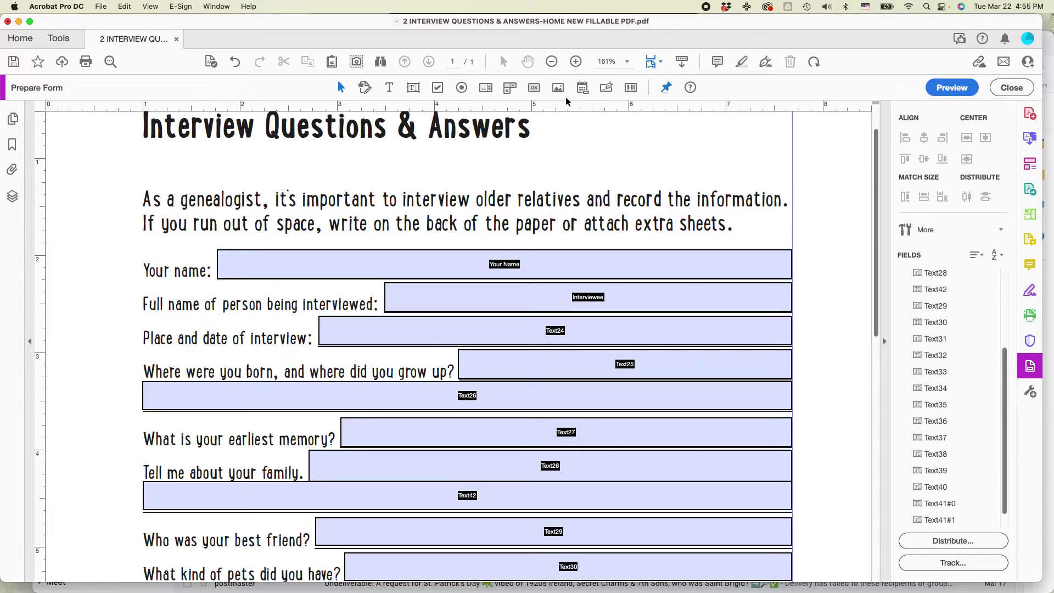
pyautogui.click(575, 62)
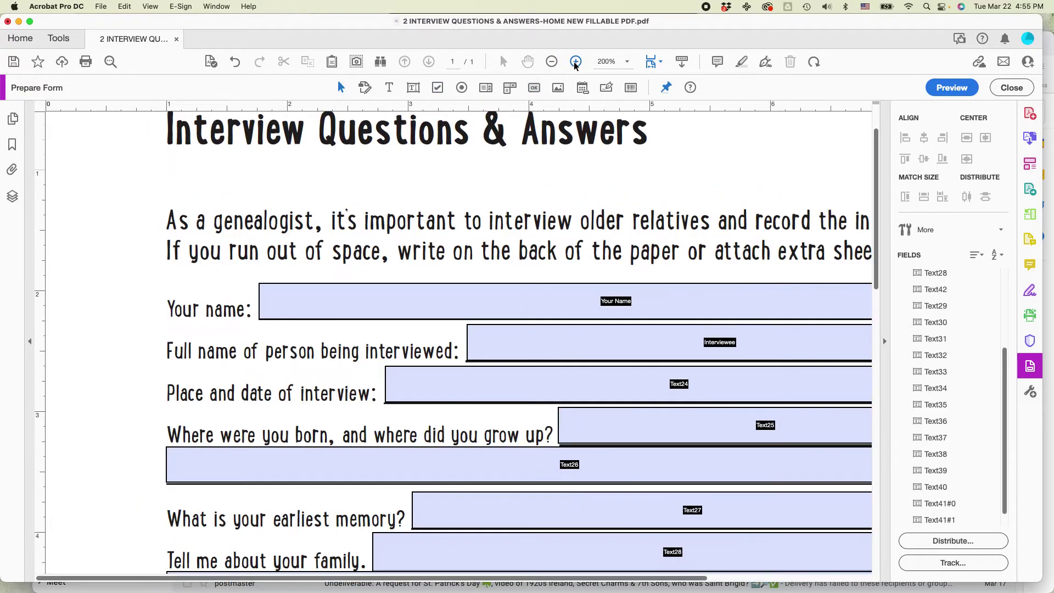
pyautogui.click(575, 62)
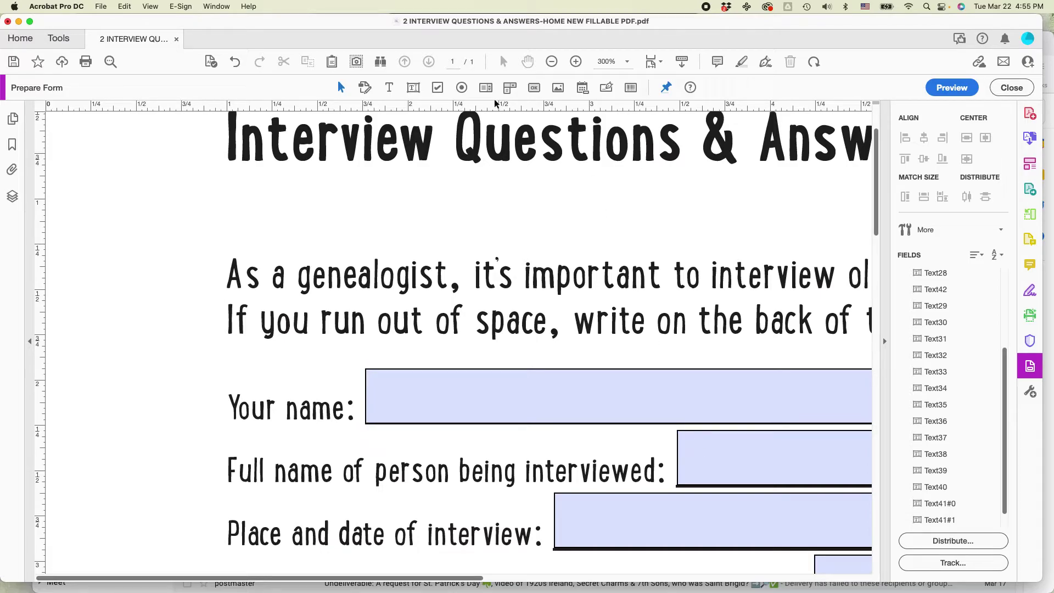
pyautogui.click(552, 61)
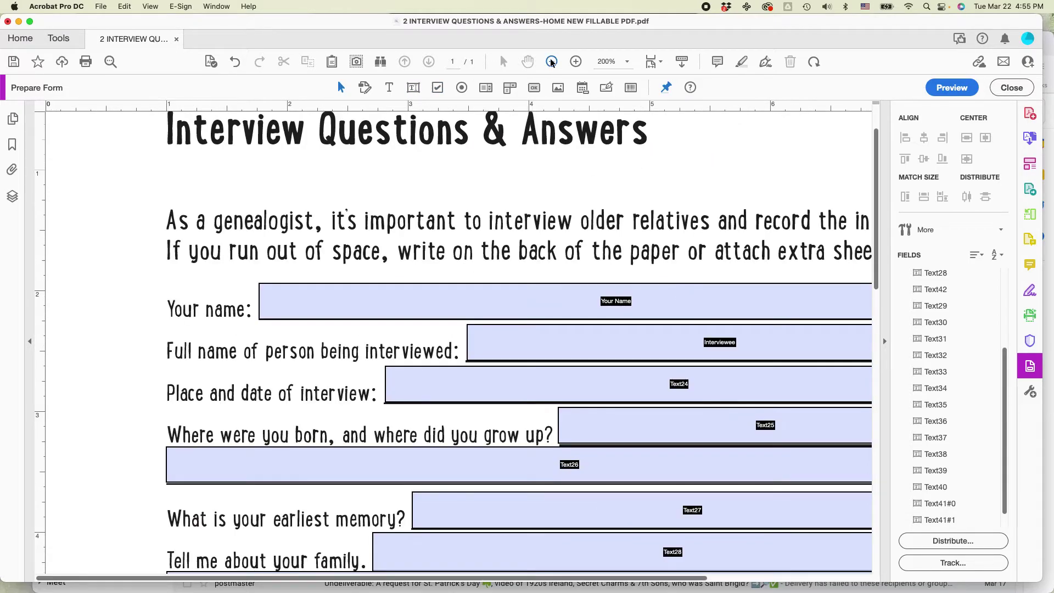
pyautogui.click(551, 61)
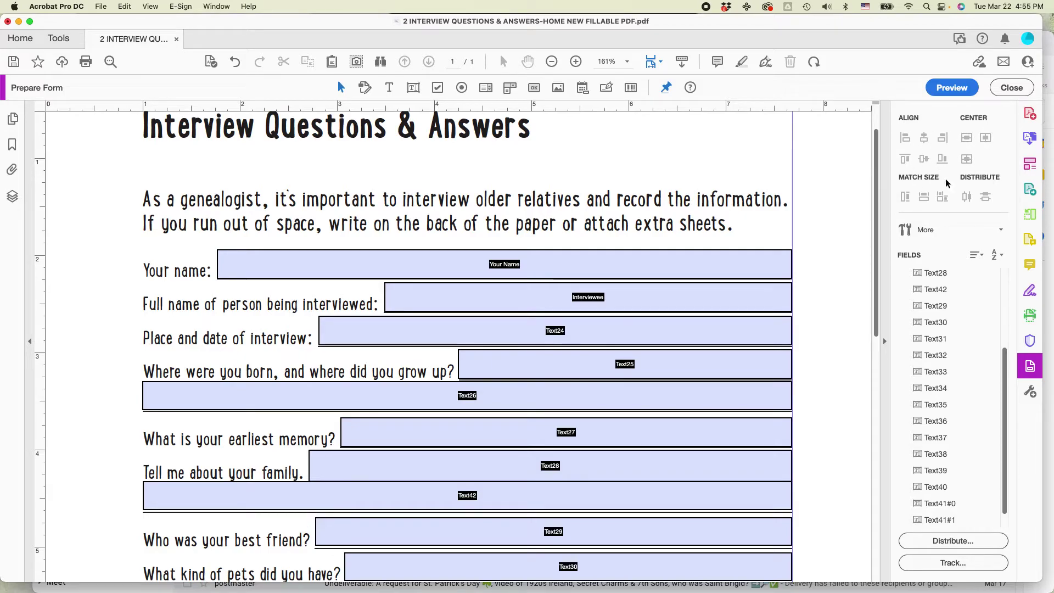
# - Select every field and match their heights to the Text34 reference field
pyautogui.moveTo(877, 206); pyautogui.dragTo(882, 258)
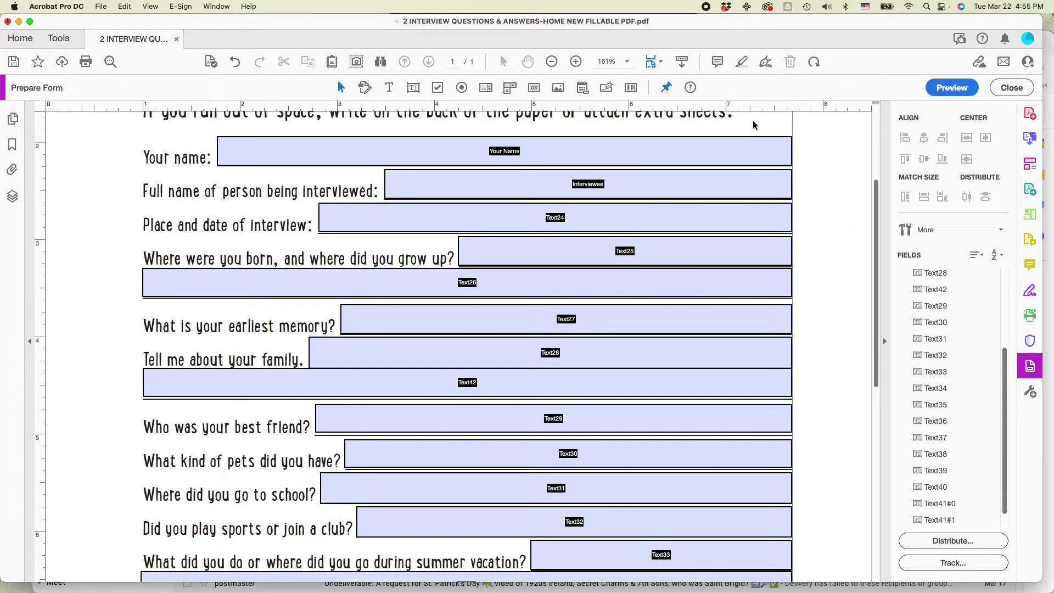
pyautogui.moveTo(753, 119); pyautogui.dragTo(778, 507)
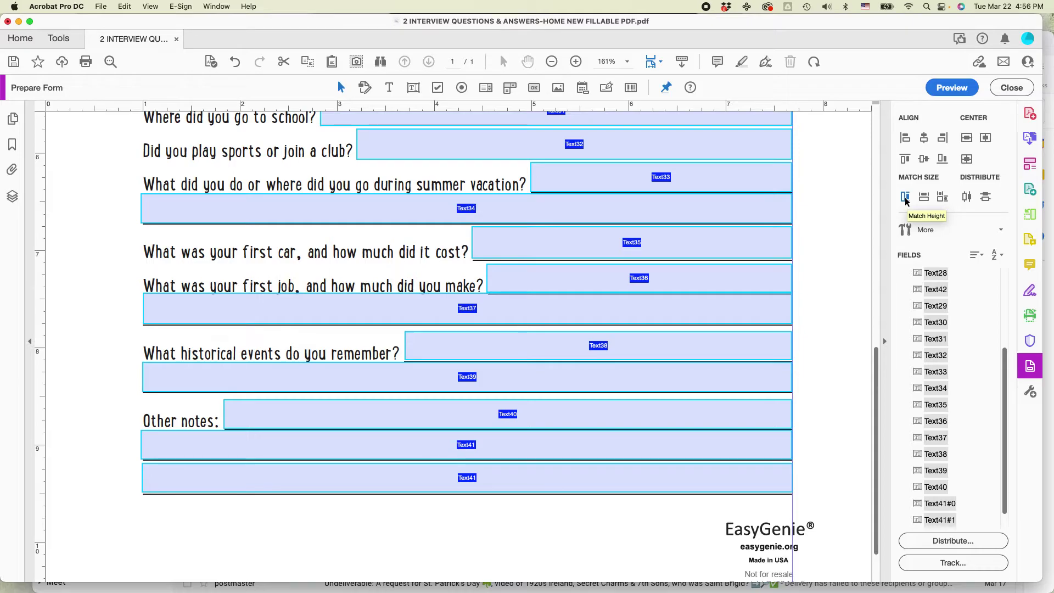
pyautogui.click(720, 216)
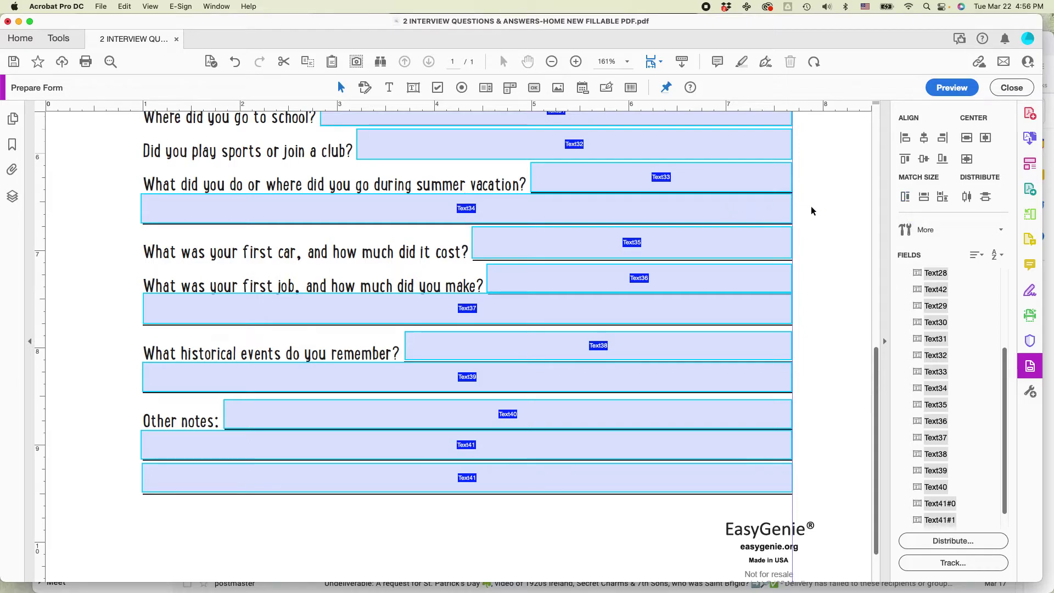
pyautogui.click(905, 199)
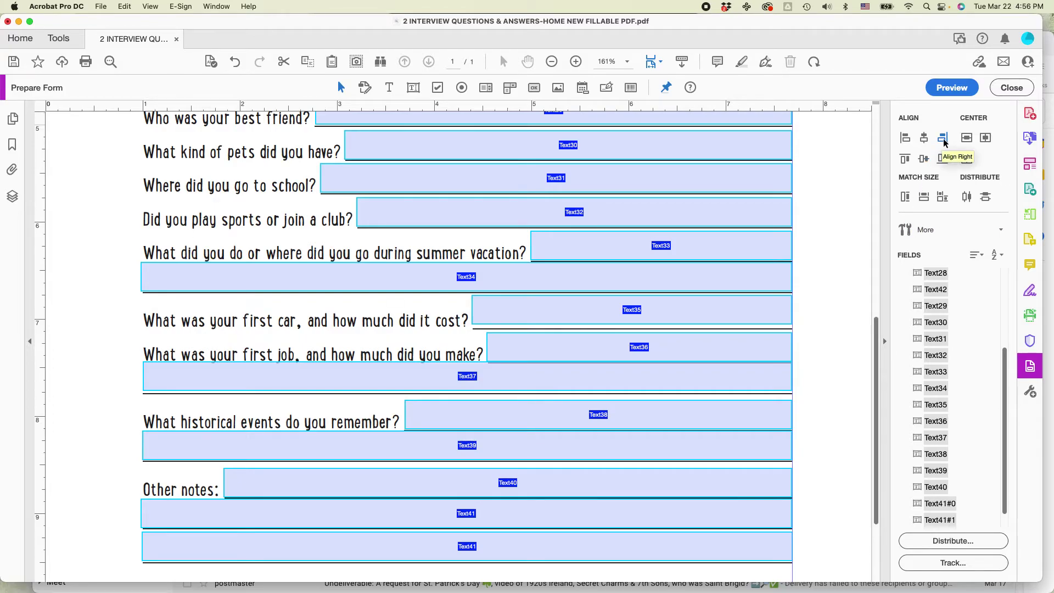
pyautogui.click(905, 139)
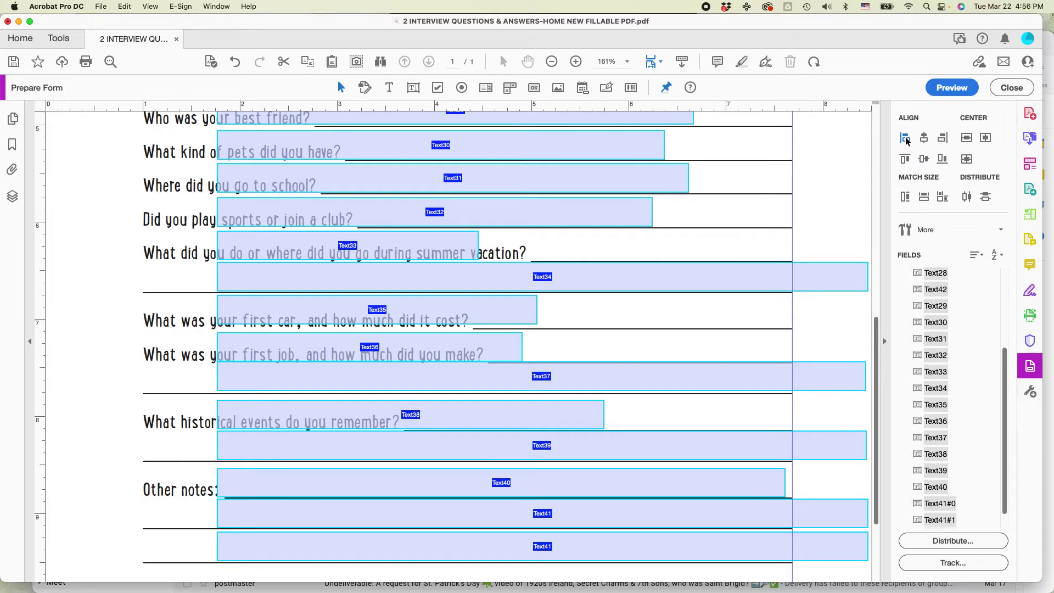
pyautogui.press('super+z')
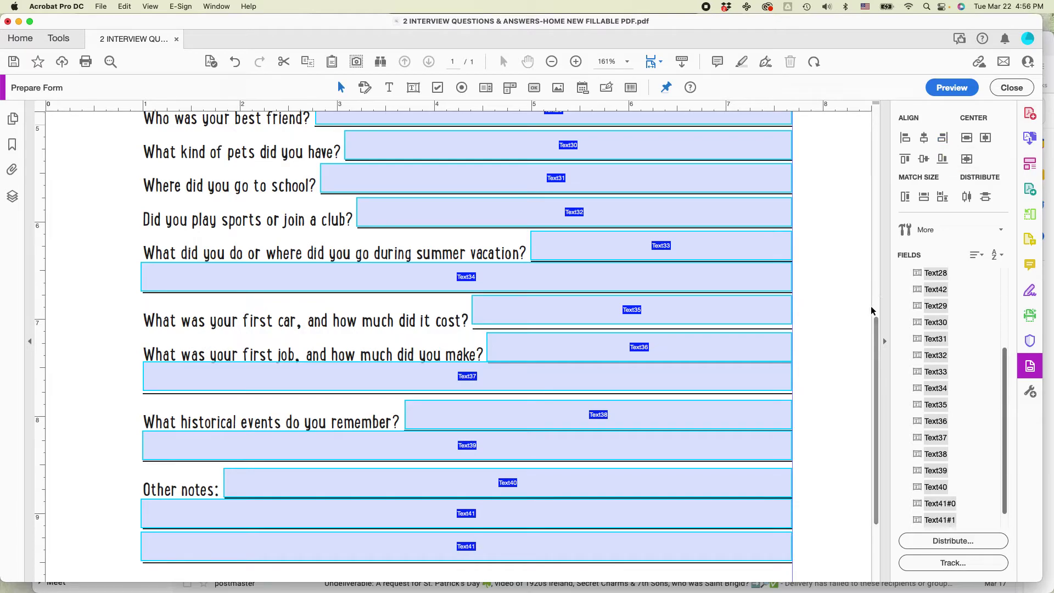
pyautogui.moveTo(879, 332); pyautogui.dragTo(878, 109)
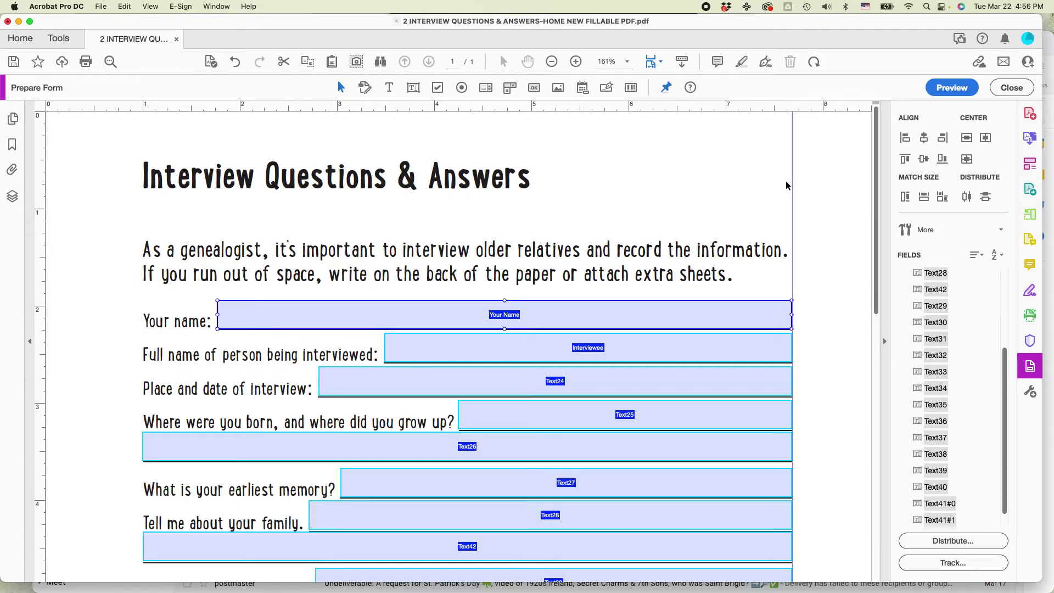
pyautogui.moveTo(875, 182); pyautogui.dragTo(861, 160)
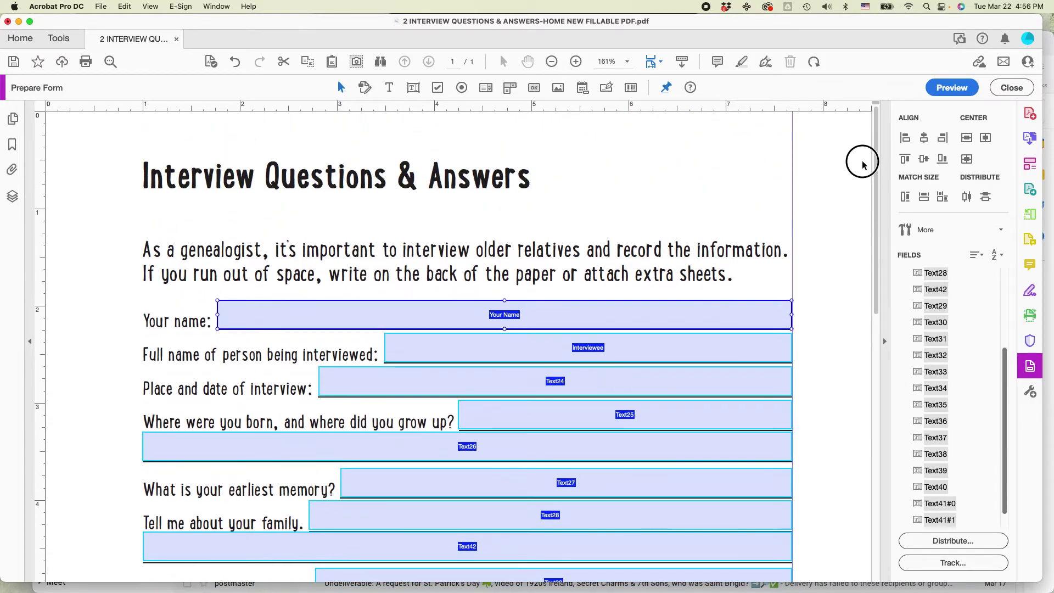
# - Preview the form and type test text into the Your name and Full name fields
pyautogui.click(946, 89)
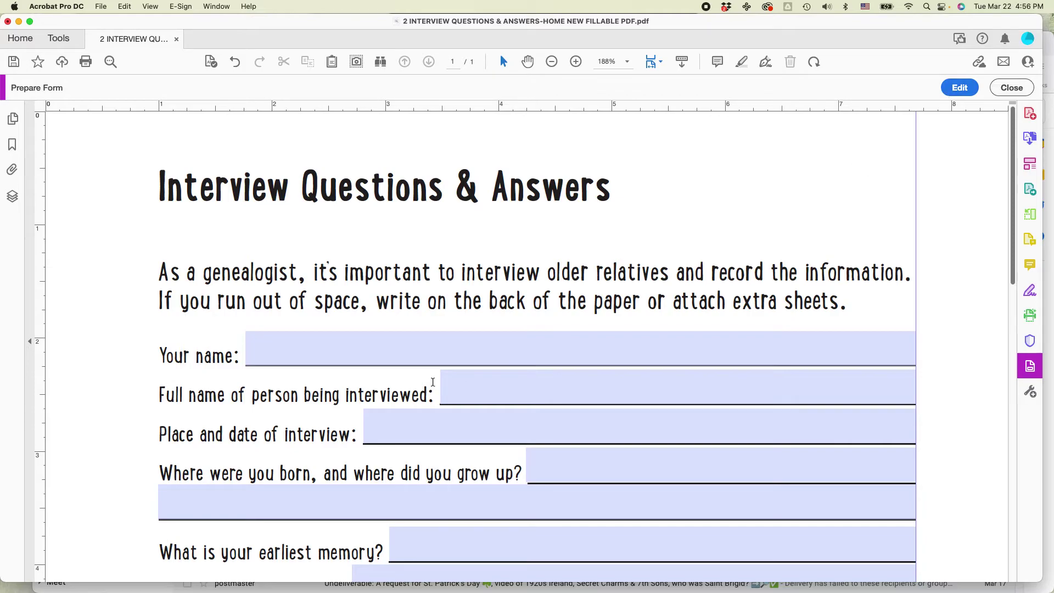
pyautogui.click(266, 354)
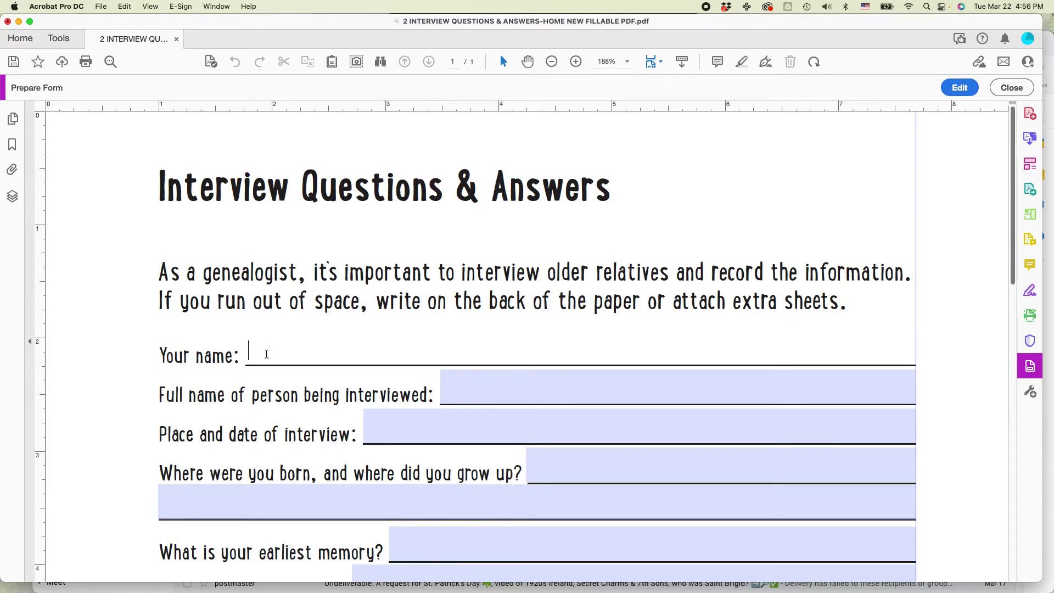
pyautogui.write('dsadasda')
pyautogui.click(481, 389)
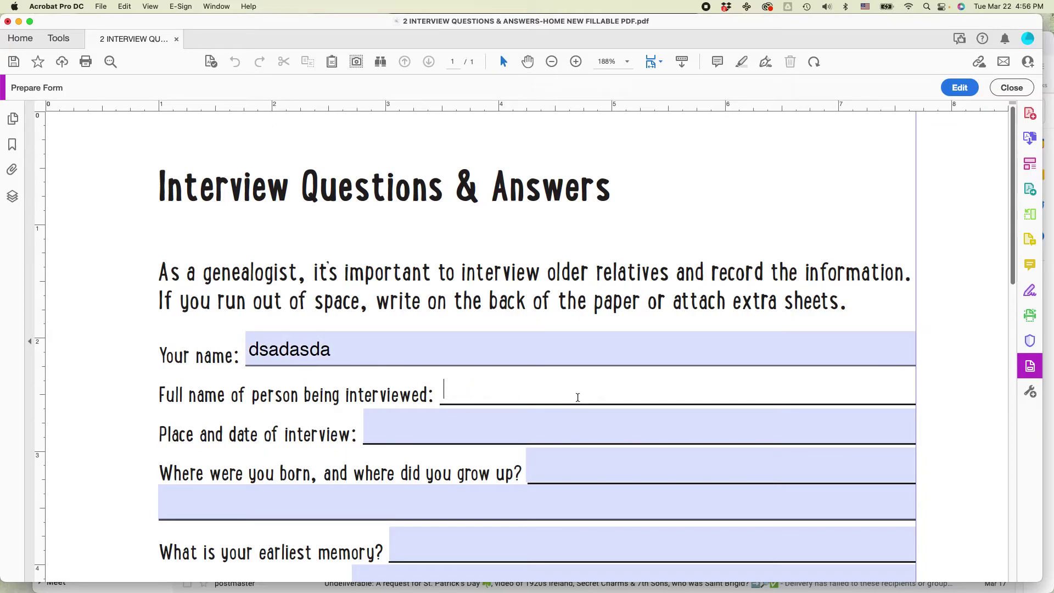
pyautogui.write('asdasdada')
pyautogui.press('Tab')
pyautogui.press('Tab')
pyautogui.press('Tab')
pyautogui.press('Tab')
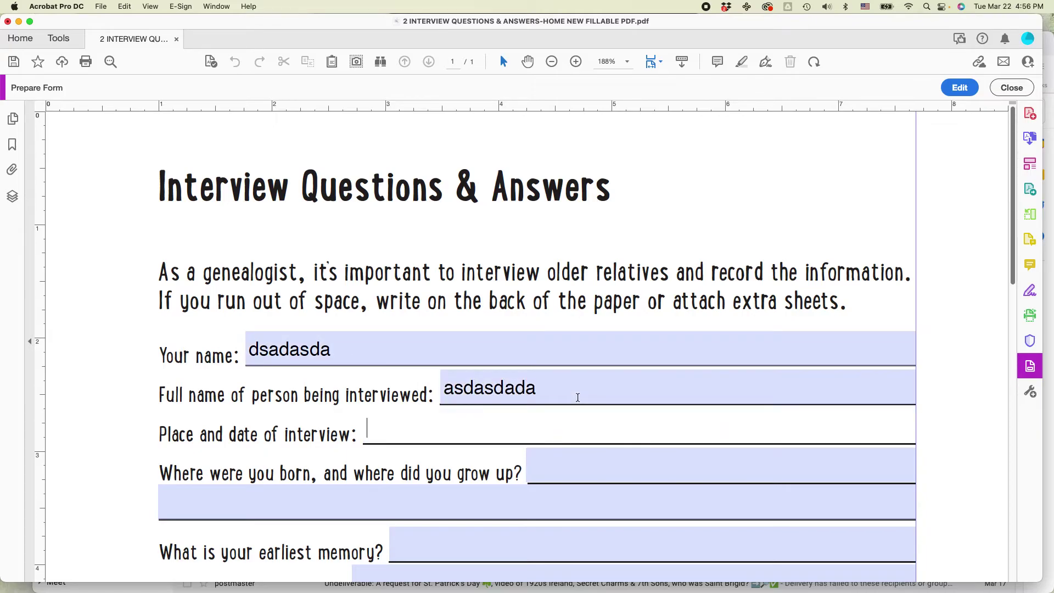
# - Delete the test text from the Full name and Your name fields
pyautogui.doubleClick(476, 386)
pyautogui.press('BackSpace')
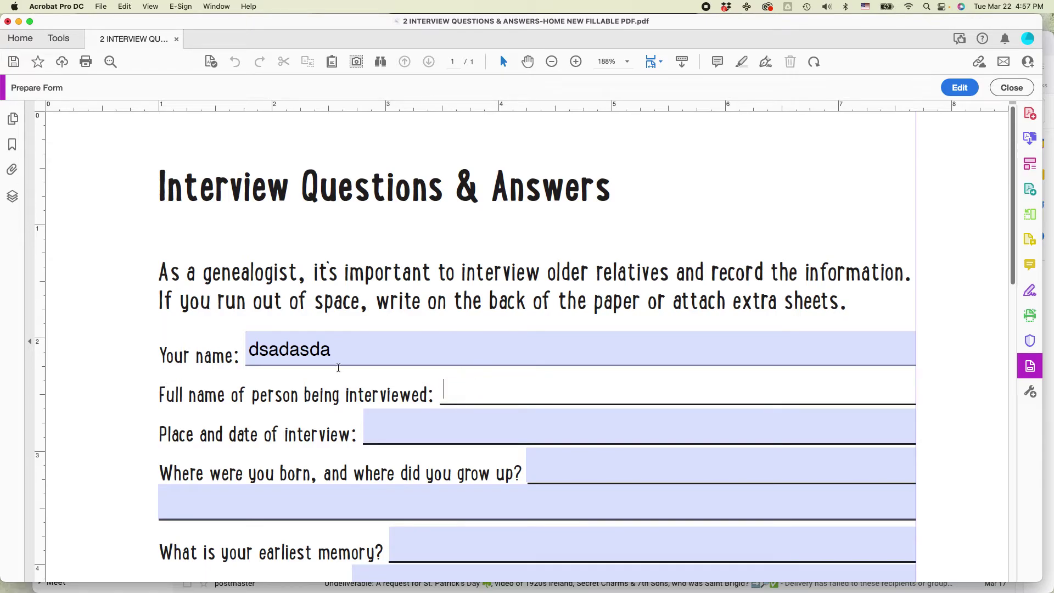
pyautogui.doubleClick(304, 350)
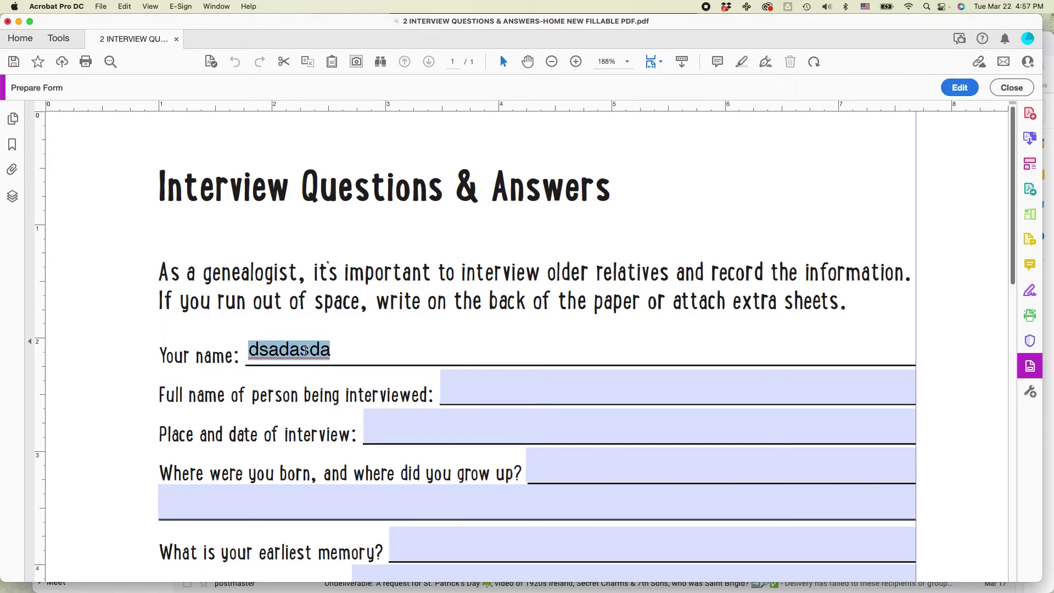
pyautogui.press('BackSpace')
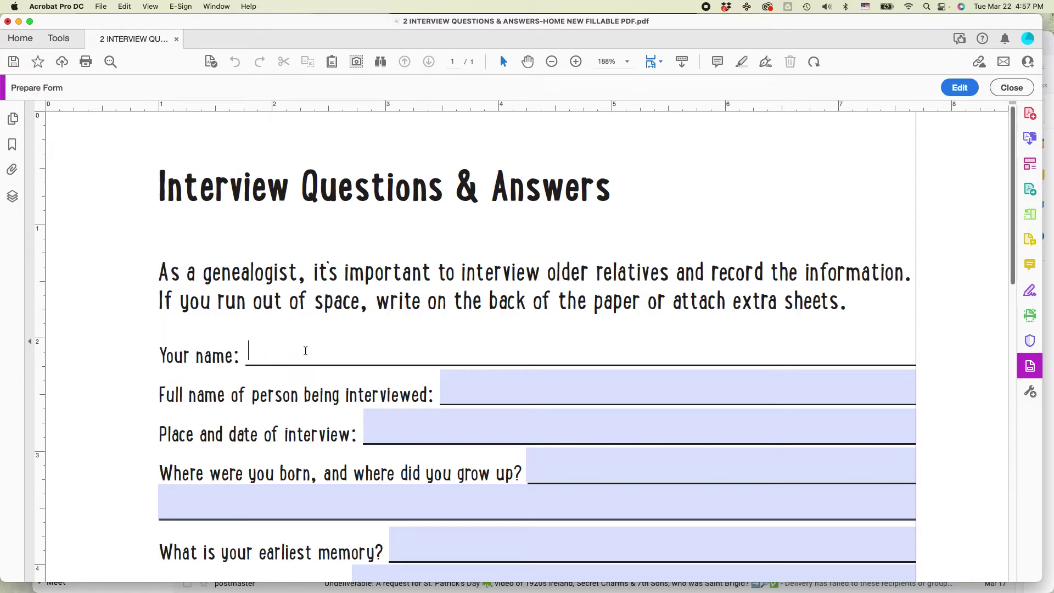
# - Return to edit mode and open the Your Name field's Properties
pyautogui.click(957, 91)
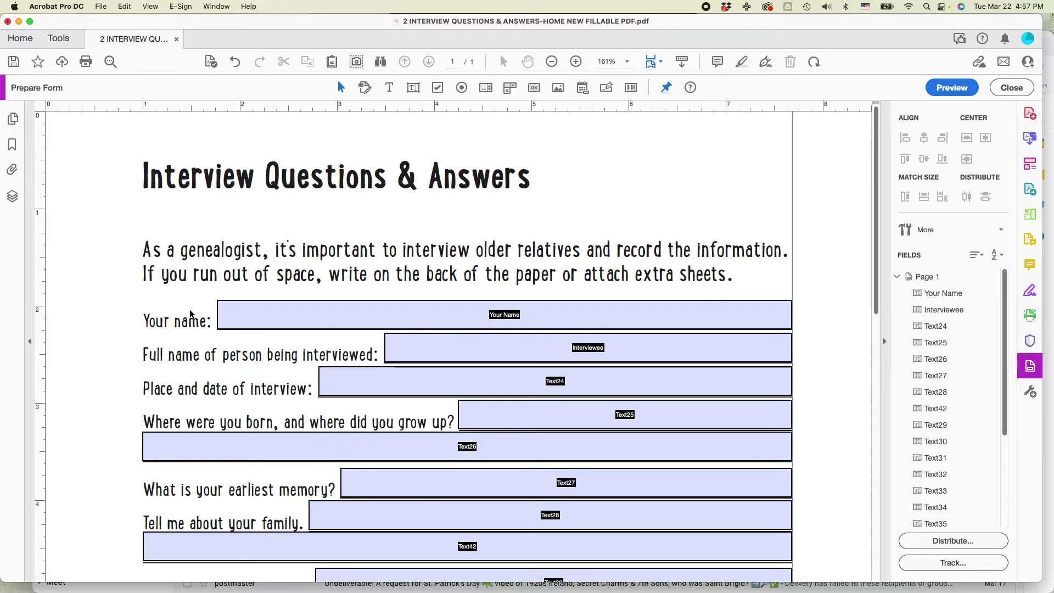
pyautogui.click(281, 319)
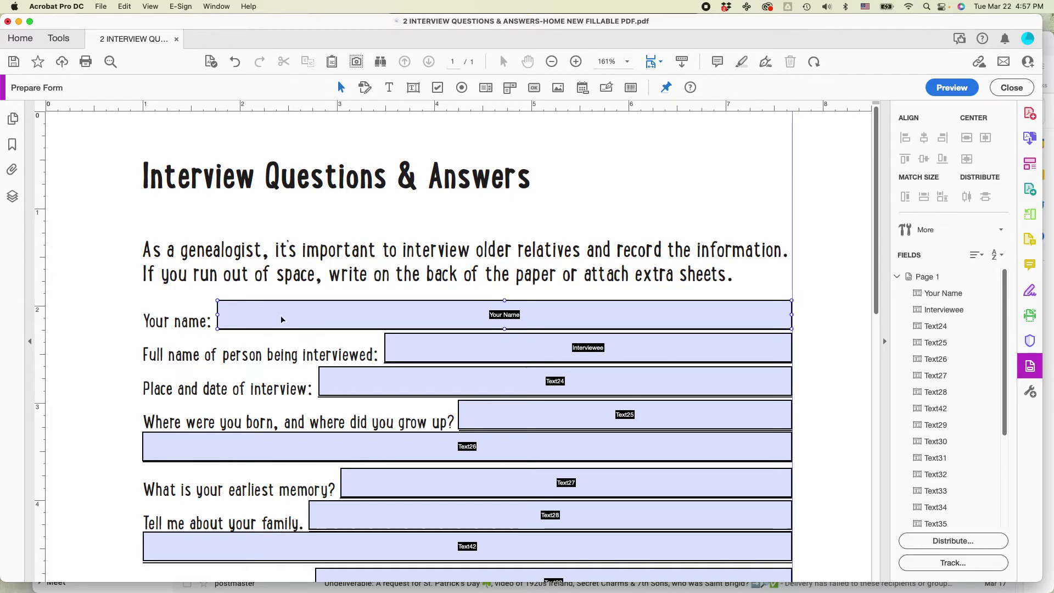
pyautogui.click(509, 349)
pyautogui.click(439, 317)
pyautogui.rightClick(440, 317)
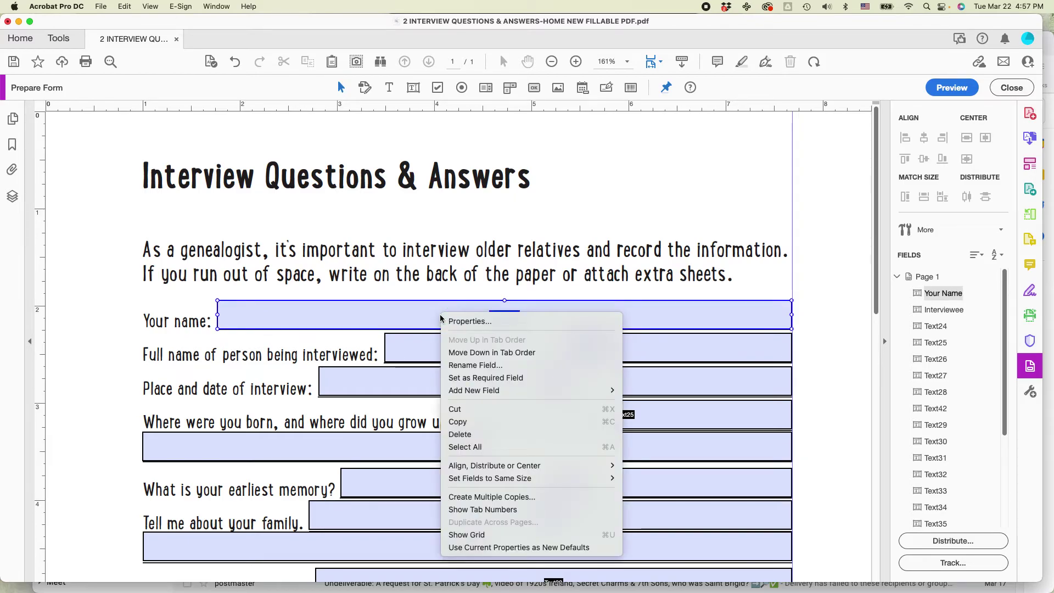
pyautogui.click(466, 321)
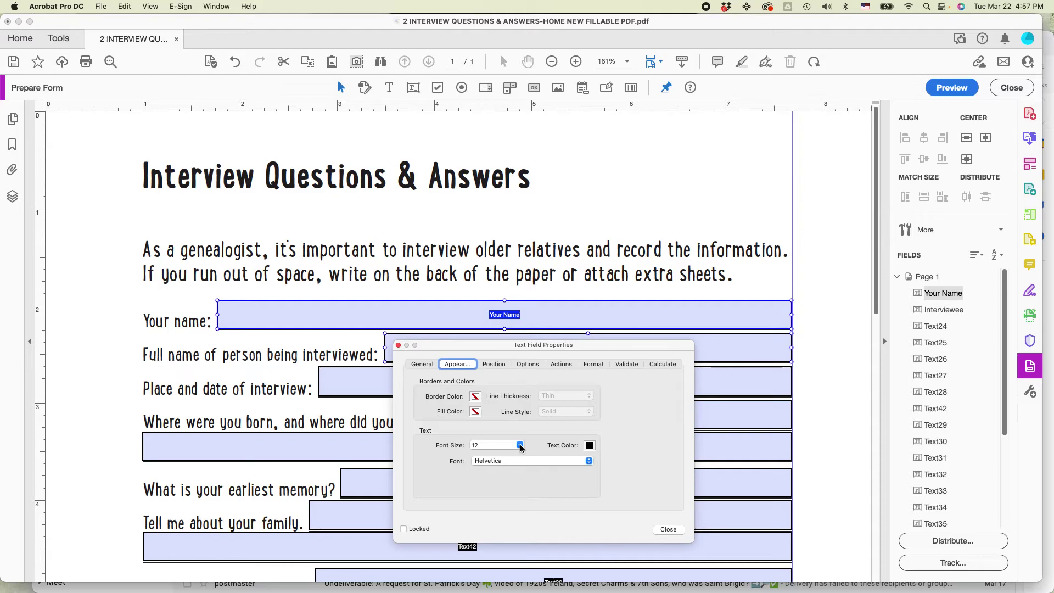
# - Set the Your Name field's appearance to 14 pt Courier
pyautogui.click(520, 445)
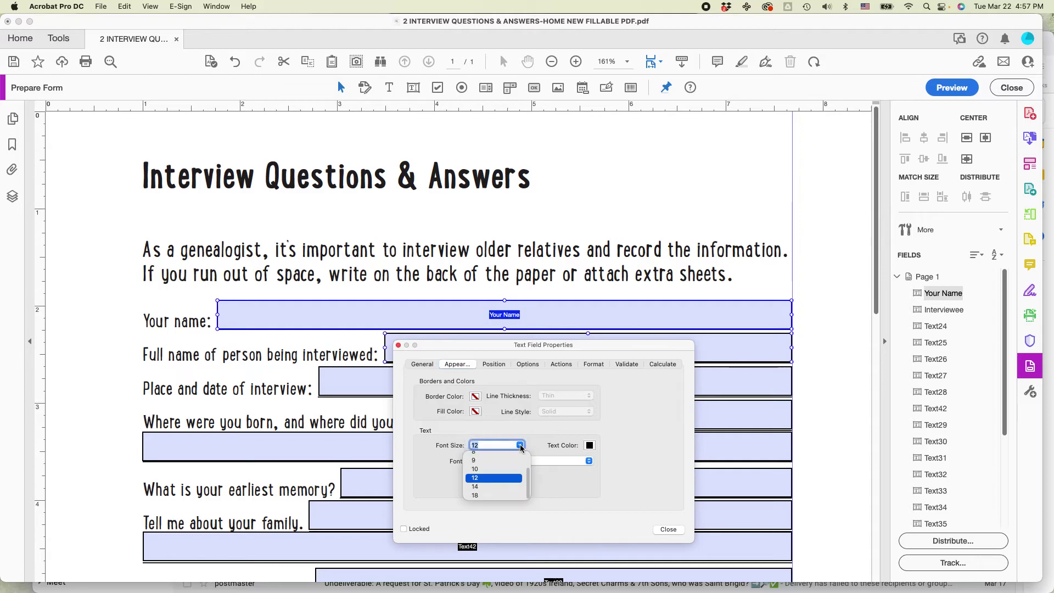
pyautogui.click(476, 487)
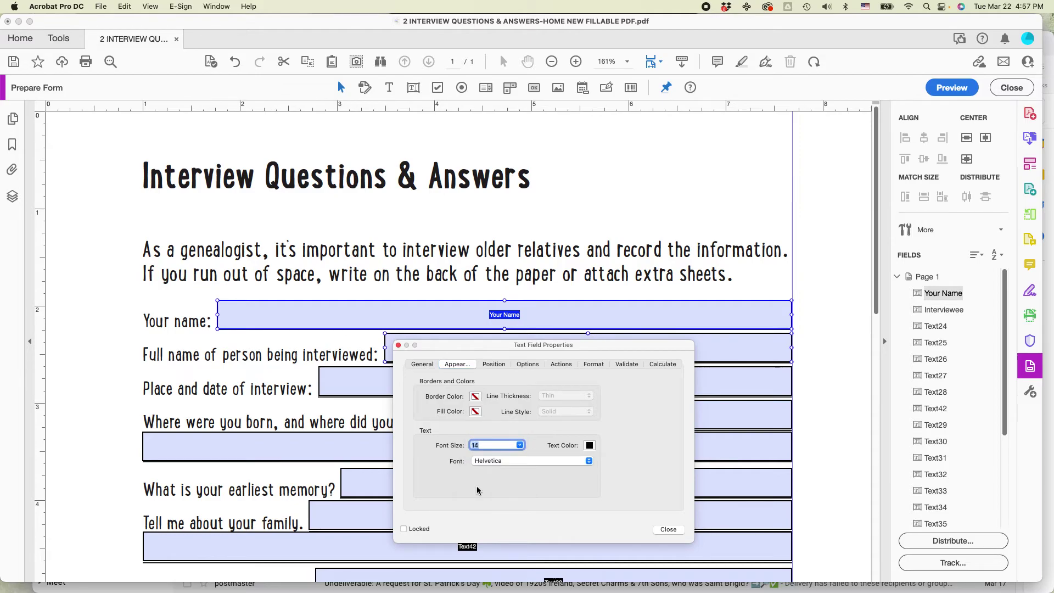
pyautogui.click(516, 461)
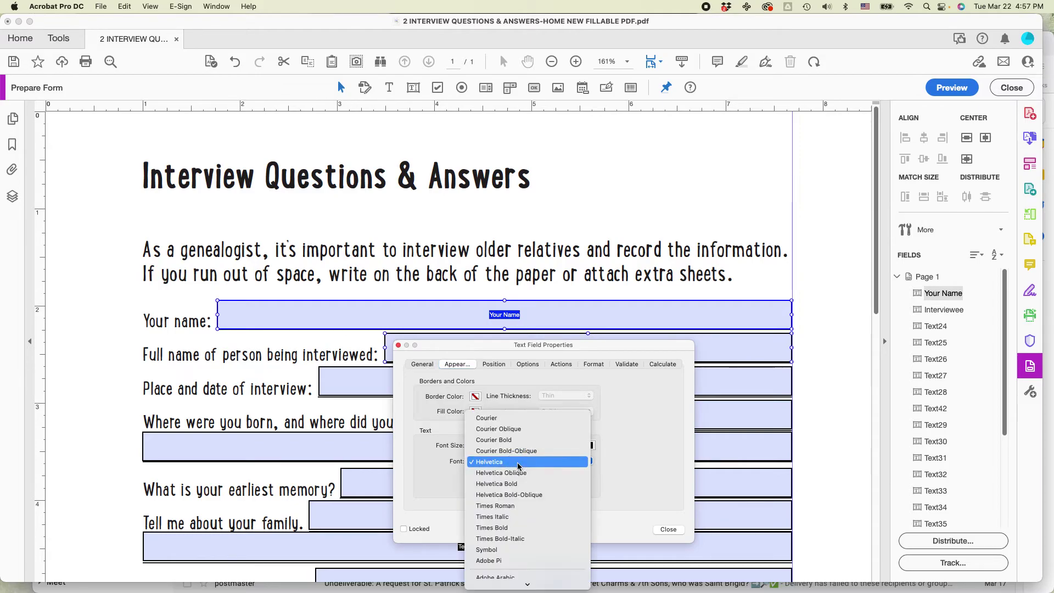
pyautogui.click(497, 417)
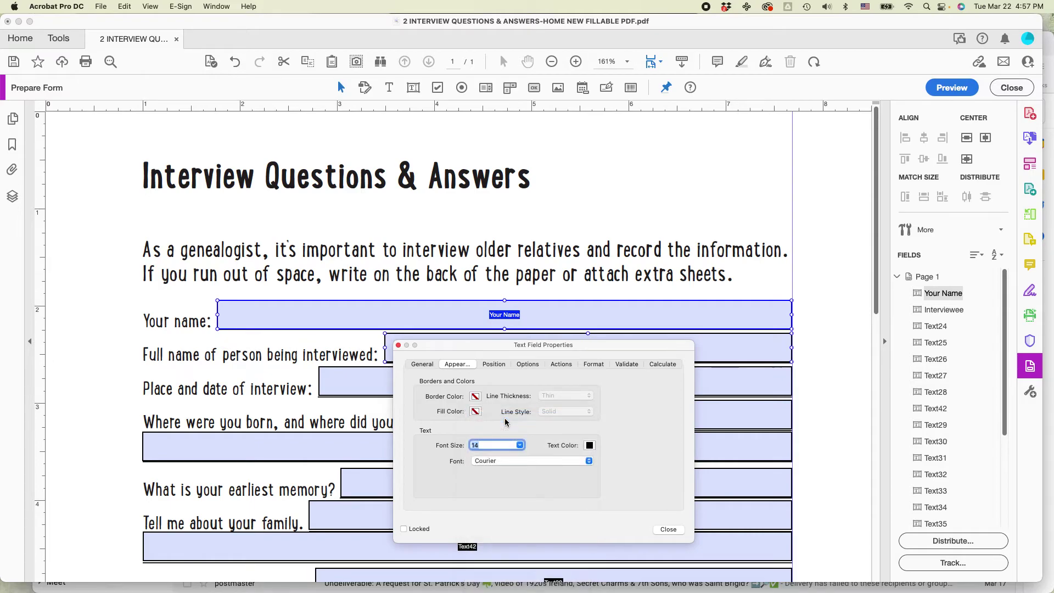
pyautogui.click(668, 530)
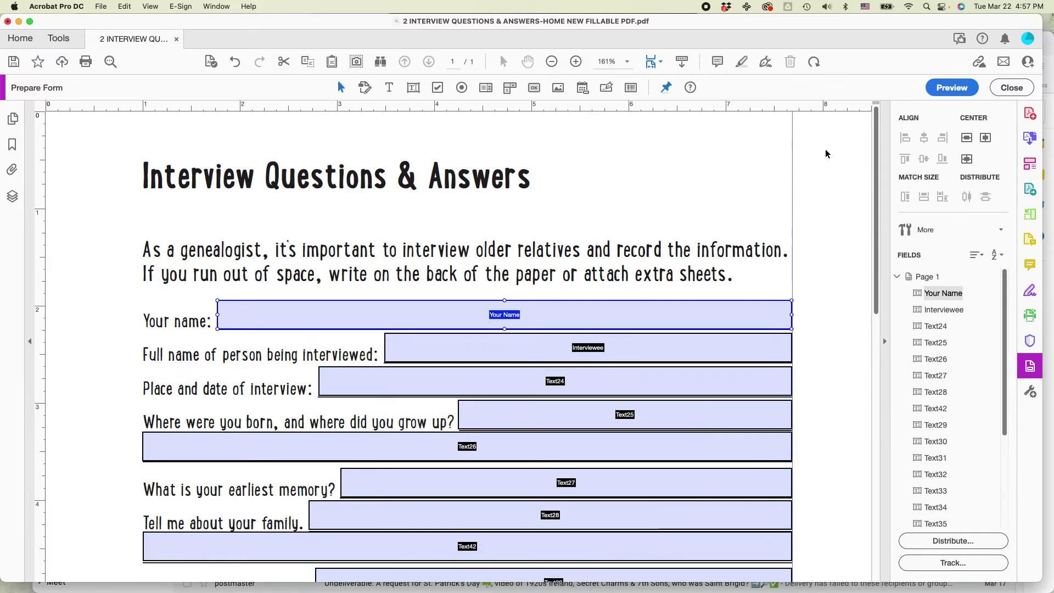
pyautogui.click(951, 87)
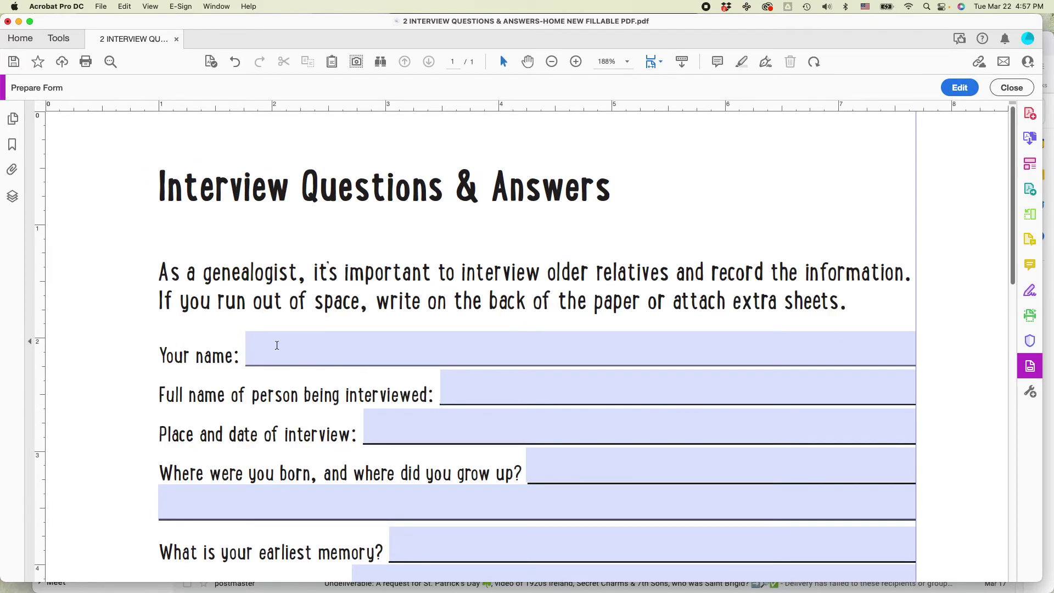
# - Type test entries into Your name and Full name to compare the Courier font
pyautogui.click(277, 345)
pyautogui.write('asdasdasdasasdada')
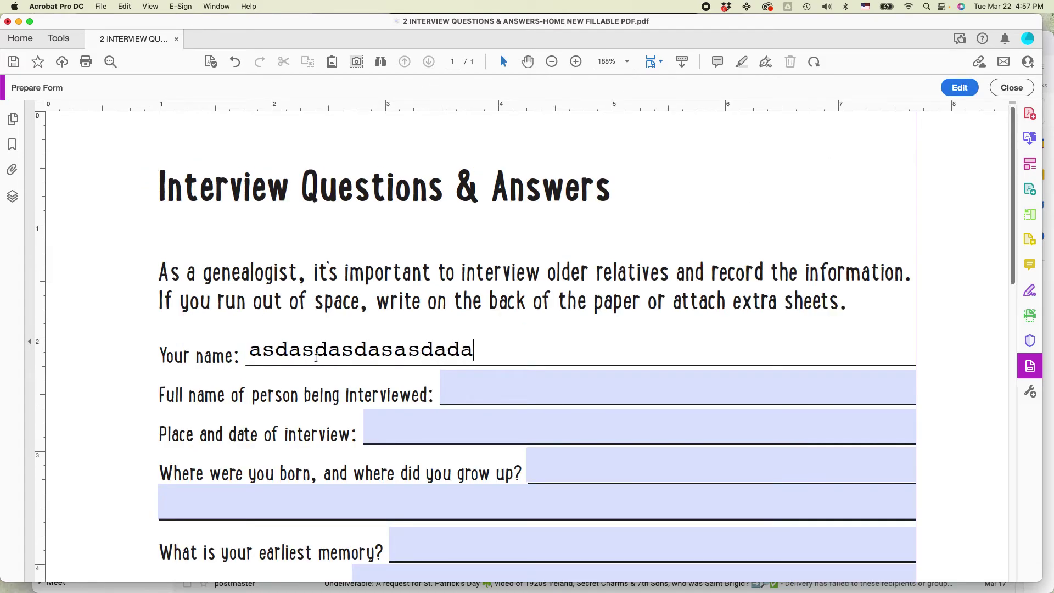
pyautogui.click(471, 389)
pyautogui.write('dadsd')
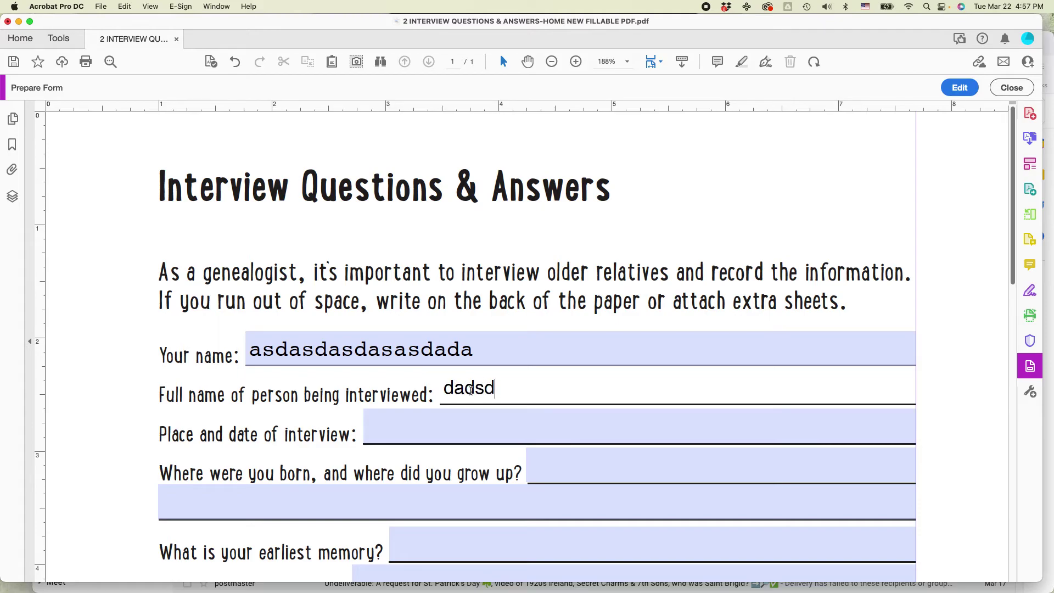
pyautogui.write('ds')
# - Delete the test entries from the Full name and Your name fields
pyautogui.doubleClick(472, 387)
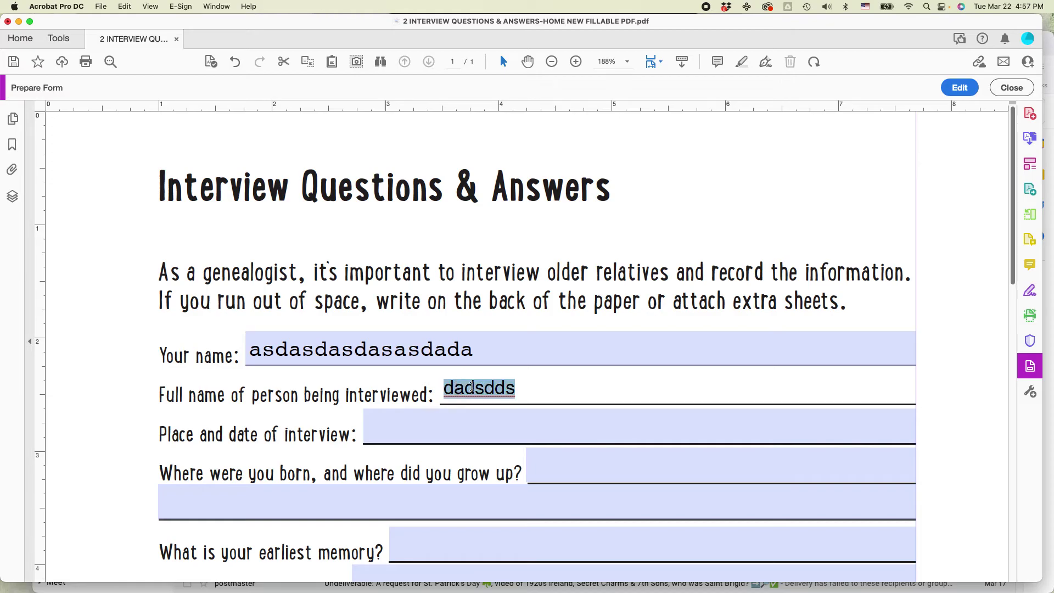
pyautogui.press('BackSpace')
pyautogui.doubleClick(428, 349)
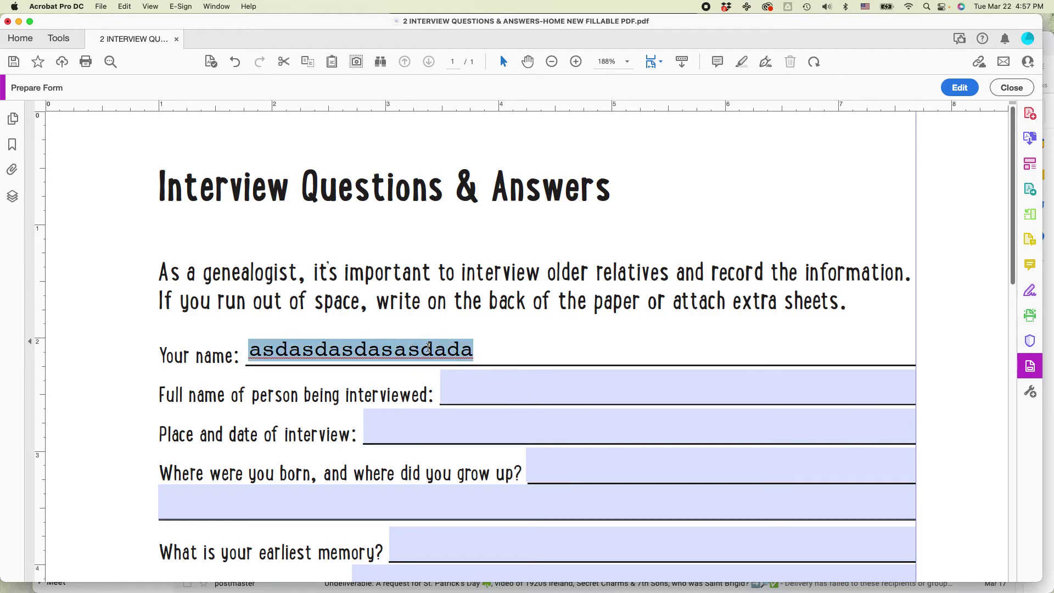
pyautogui.press('BackSpace')
pyautogui.scroll(-4, 554, 329)
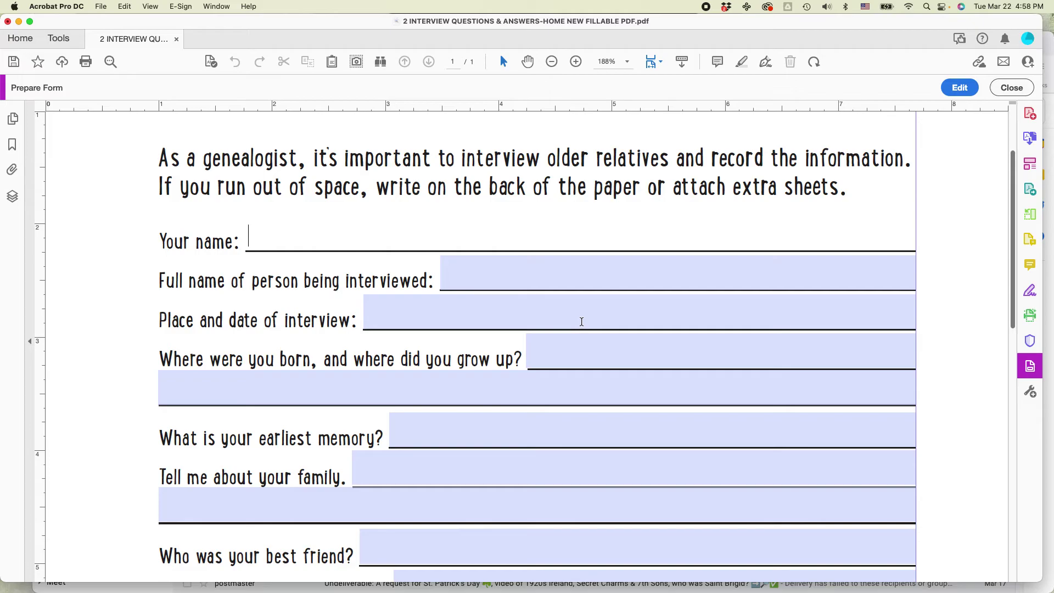
pyautogui.scroll(-2, 581, 322)
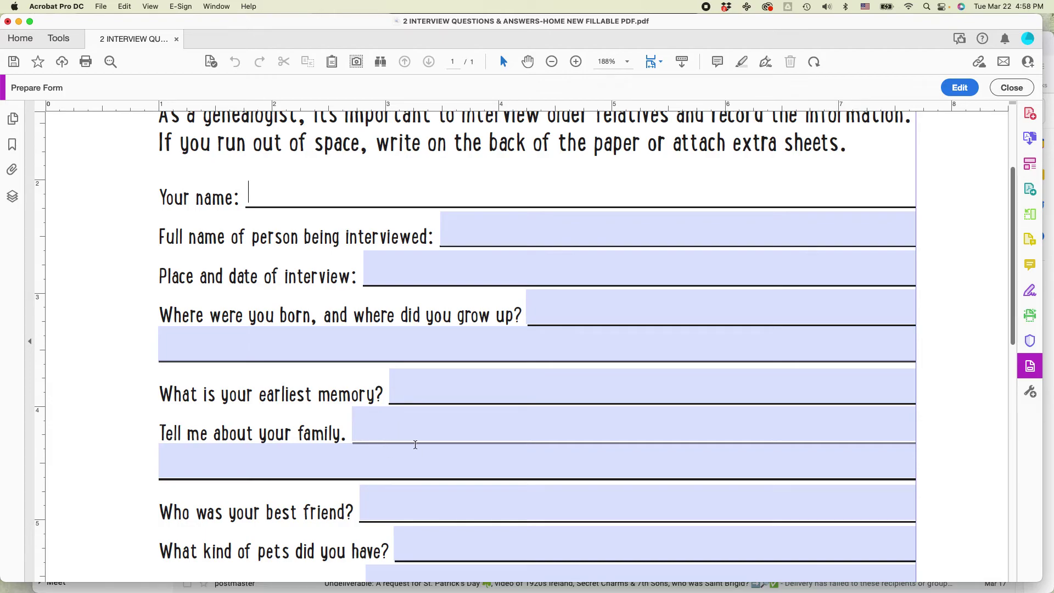
pyautogui.scroll(5, 614, 382)
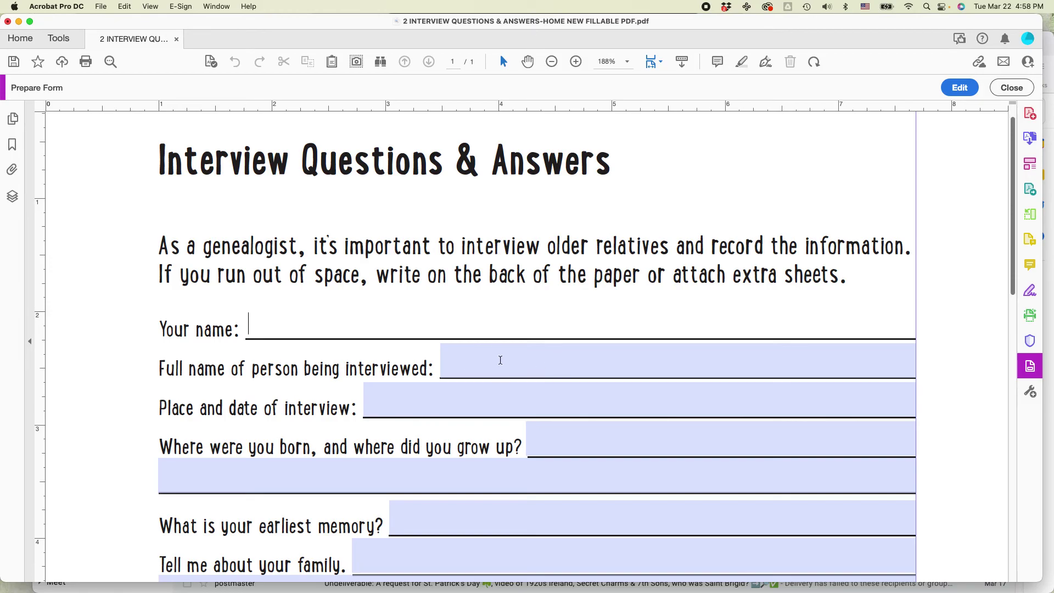
pyautogui.scroll(1, 543, 354)
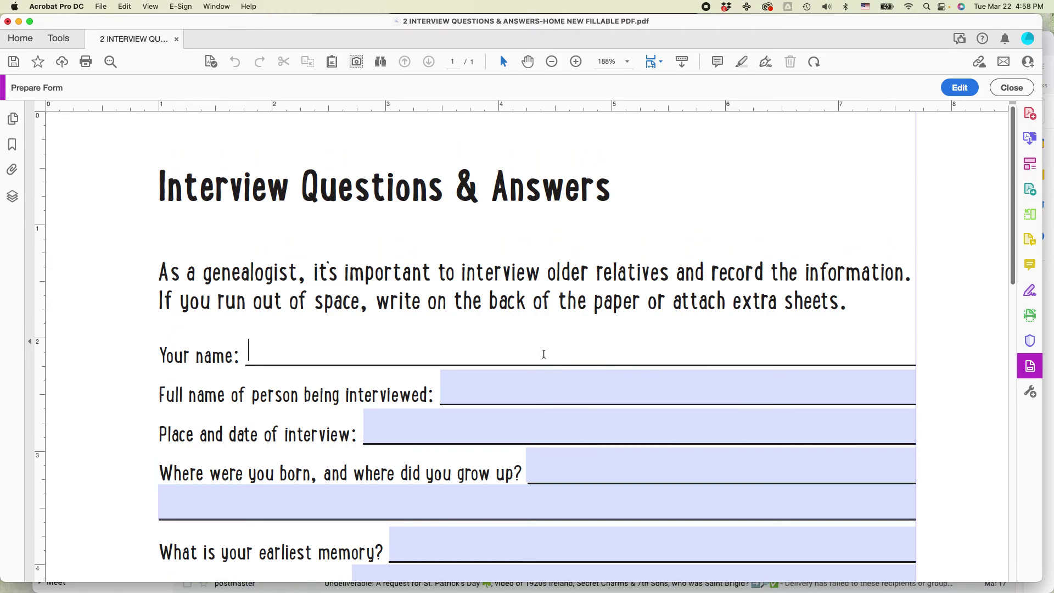